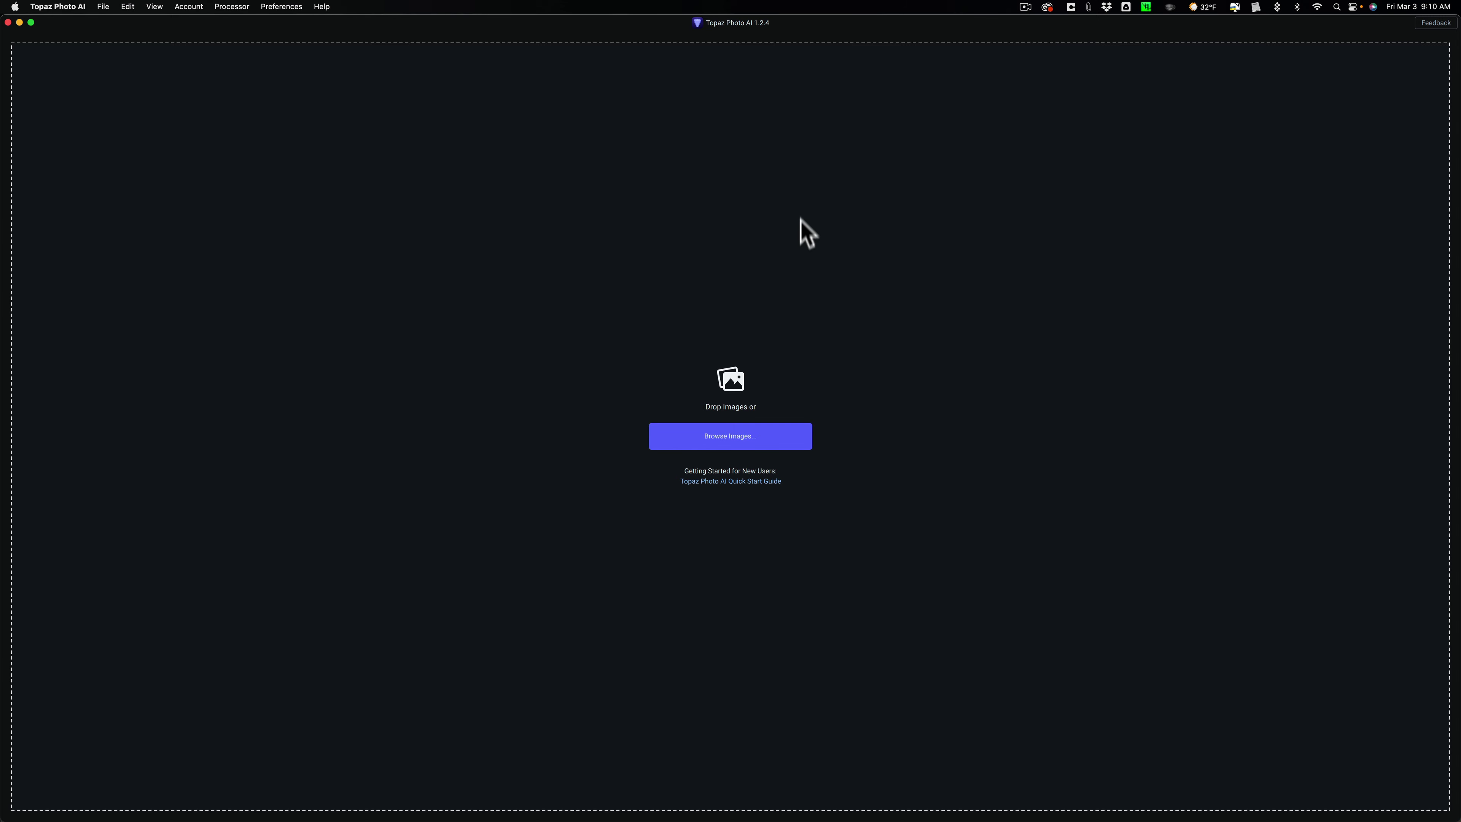
Load the old family photo JPEG from the Desktop via Browse Images
click(762, 440)
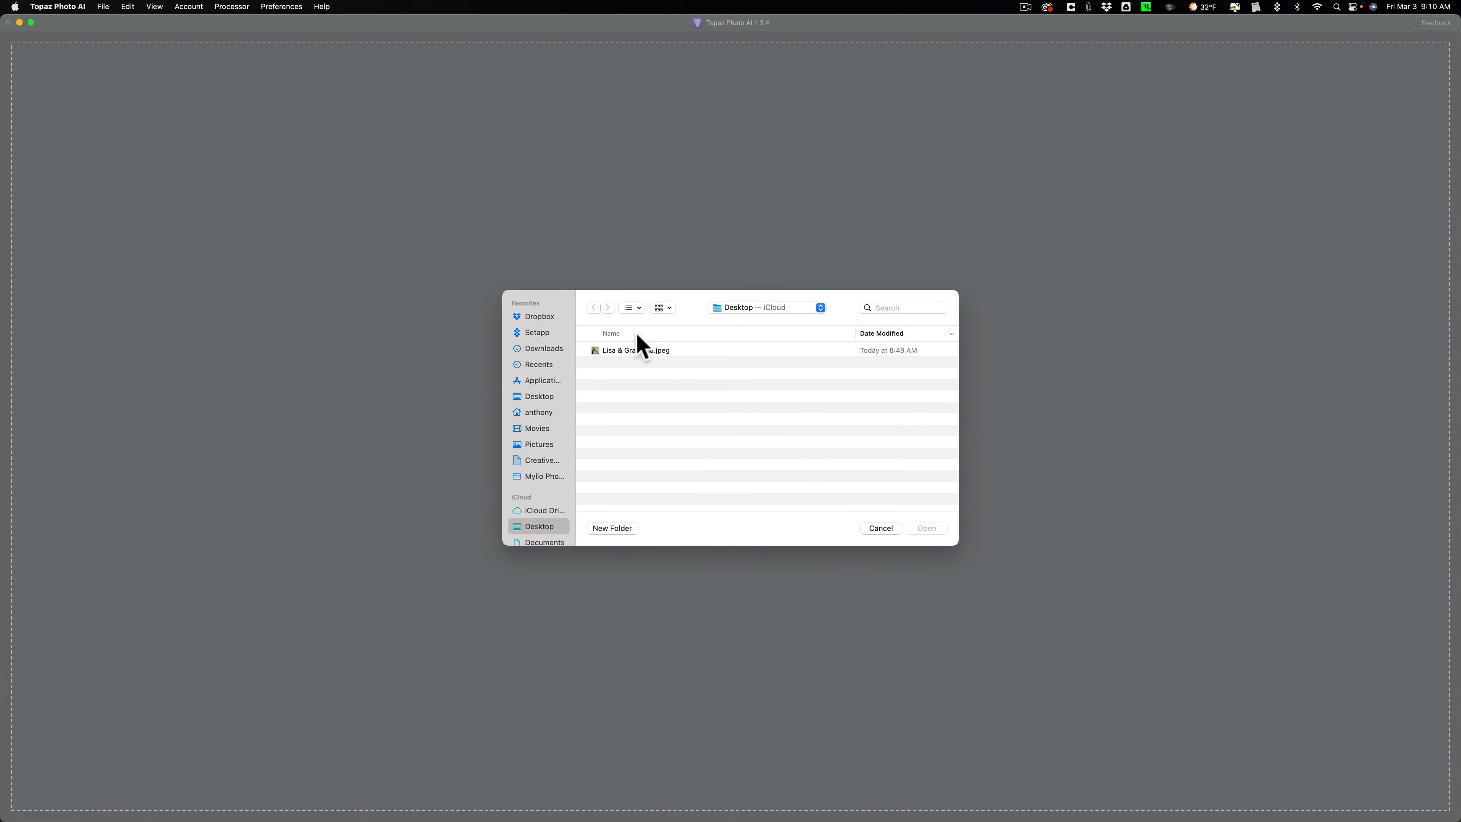
click(635, 348)
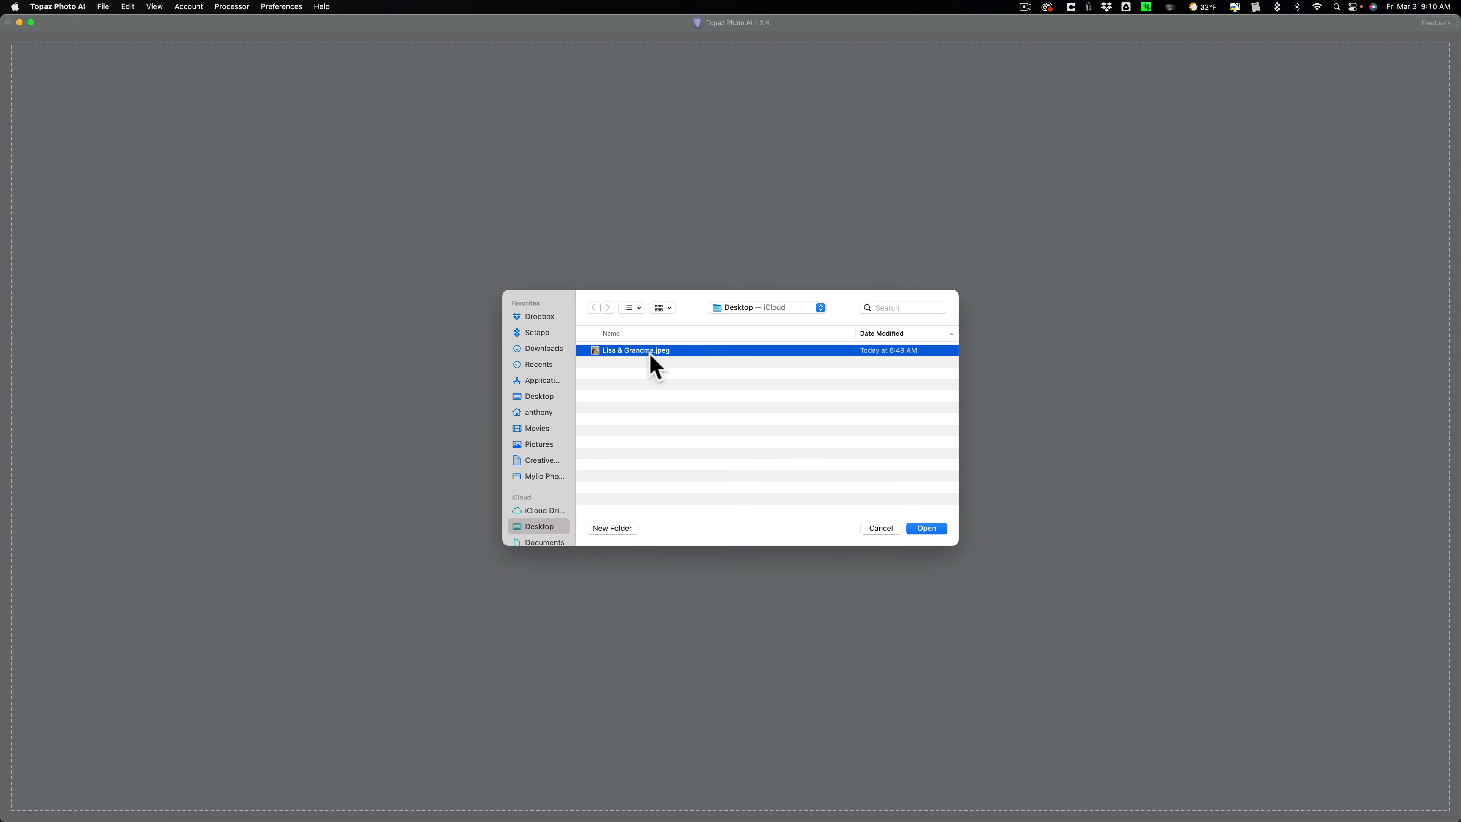
click(930, 528)
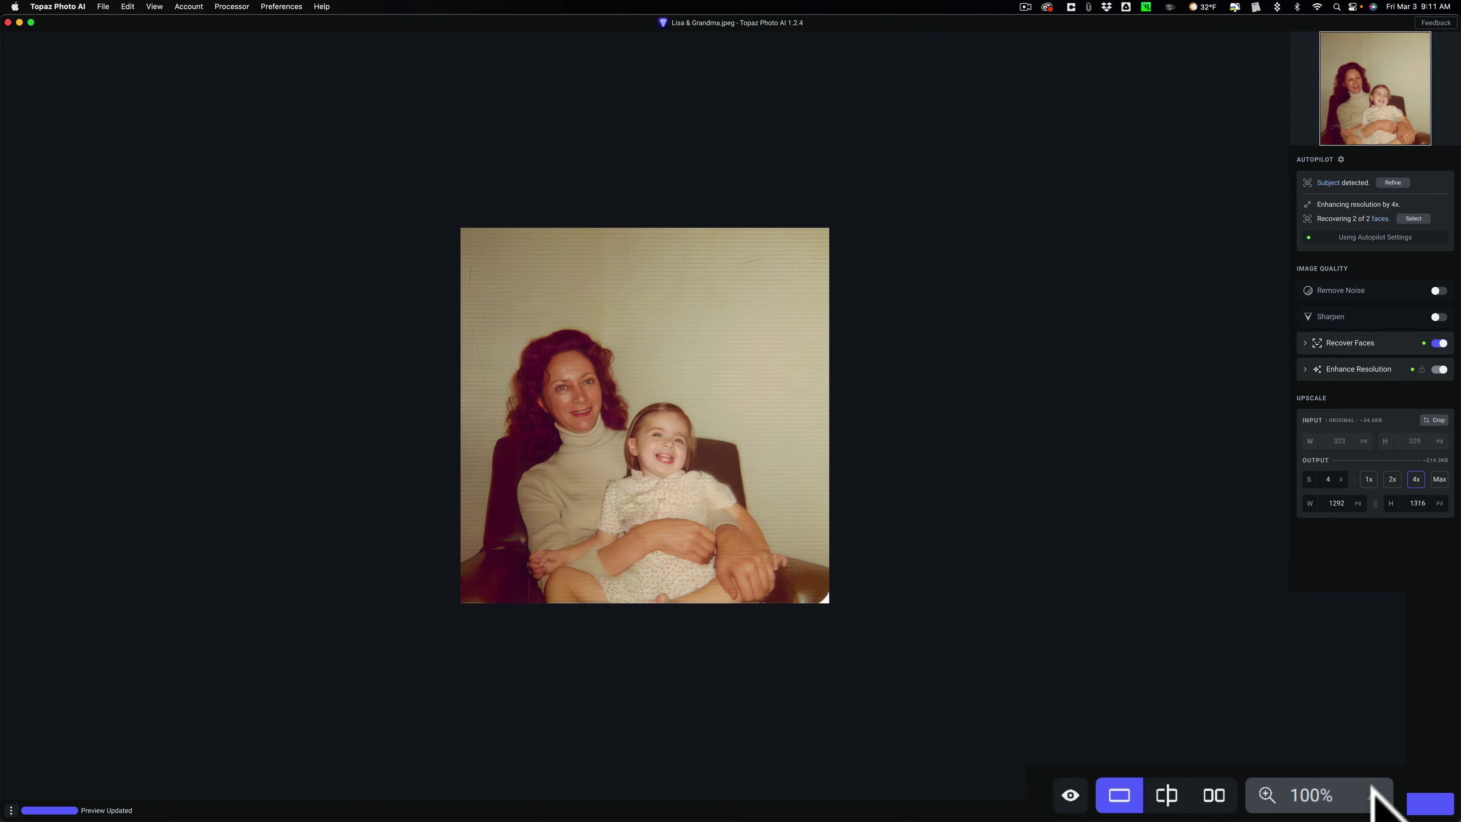
Zoom the preview to 200% and flip twice between the original and enhanced views
click(1372, 793)
click(1328, 651)
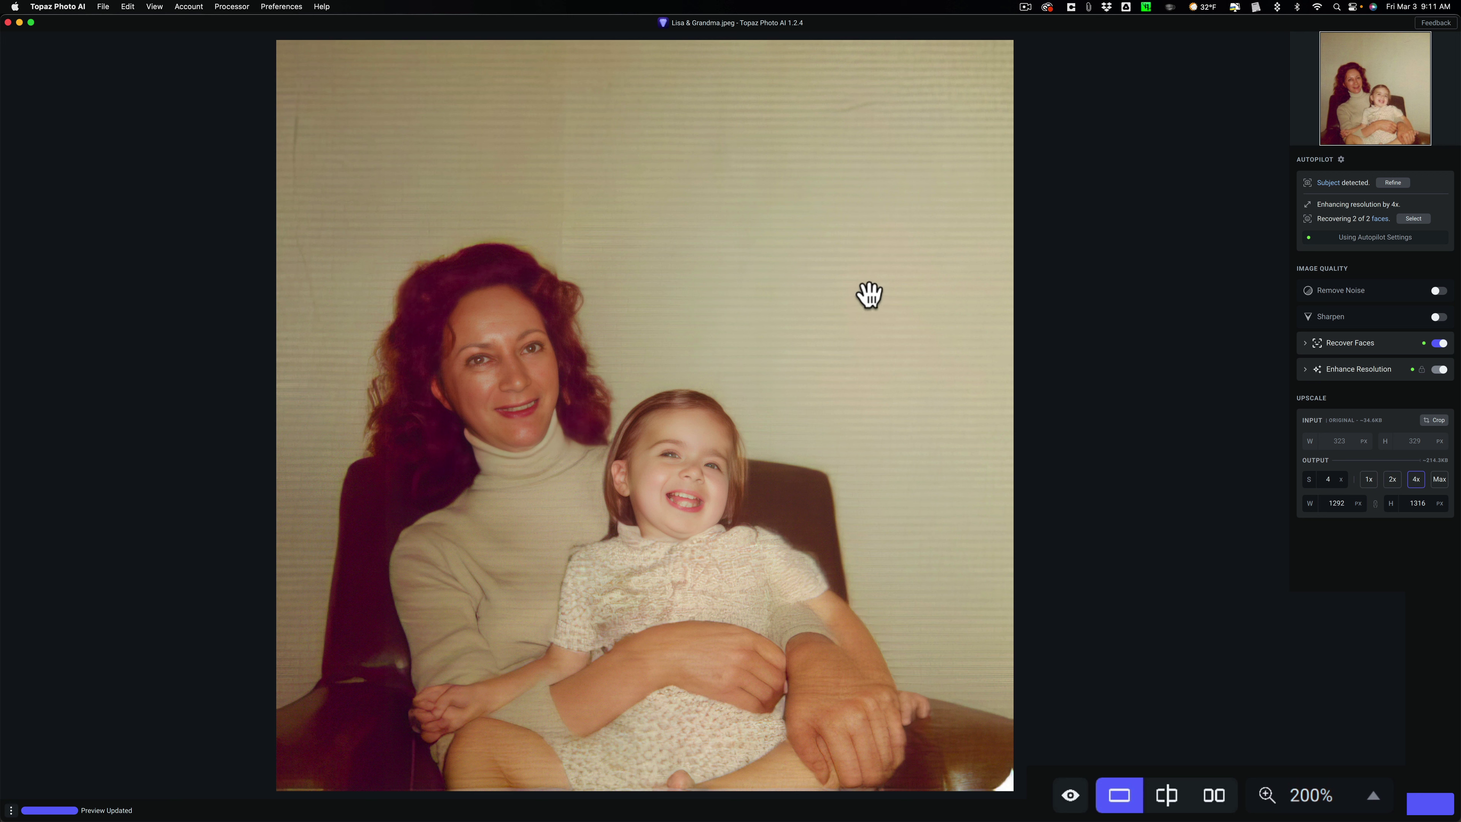
click(895, 296)
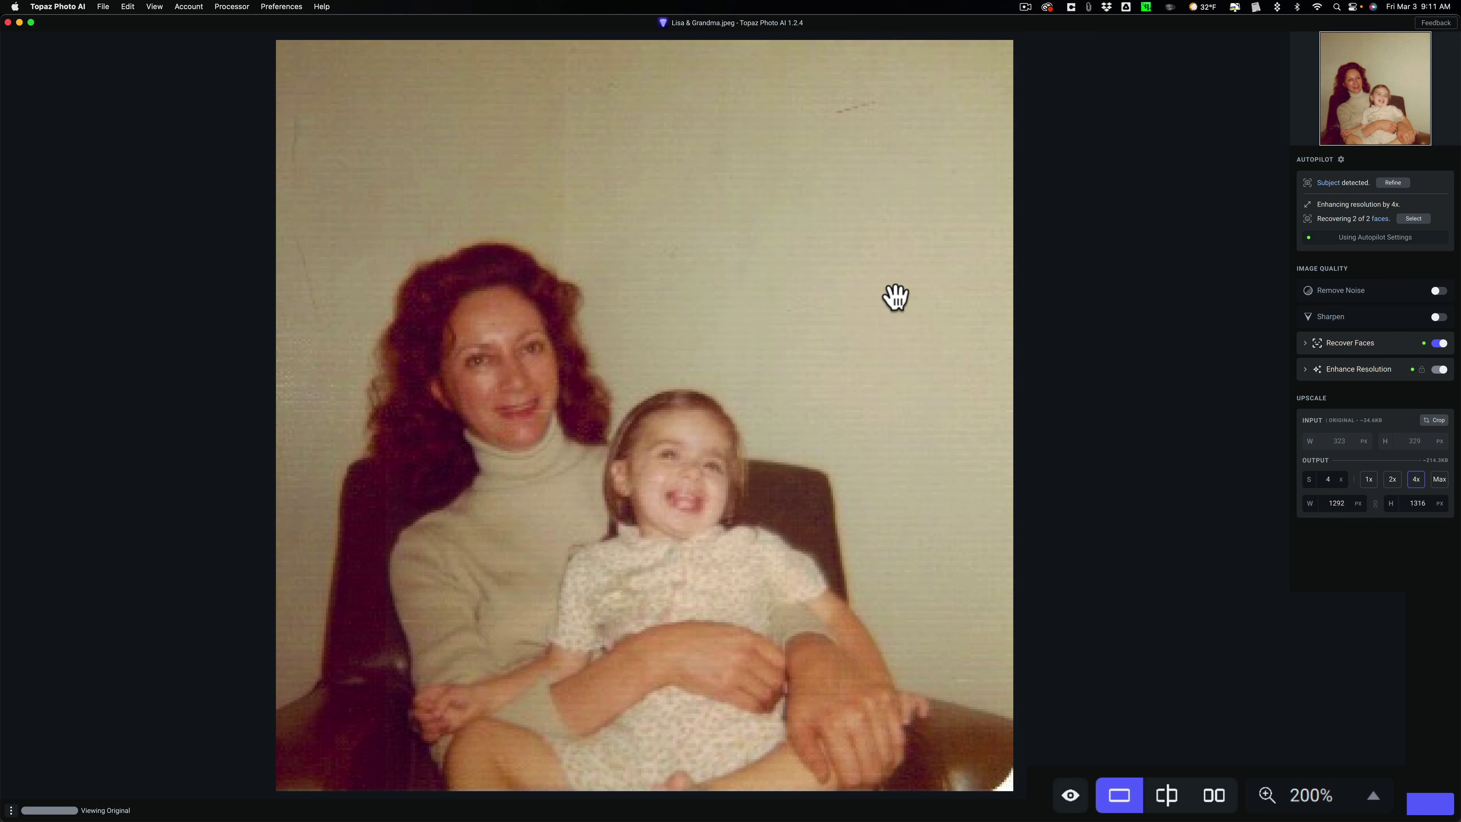
click(893, 297)
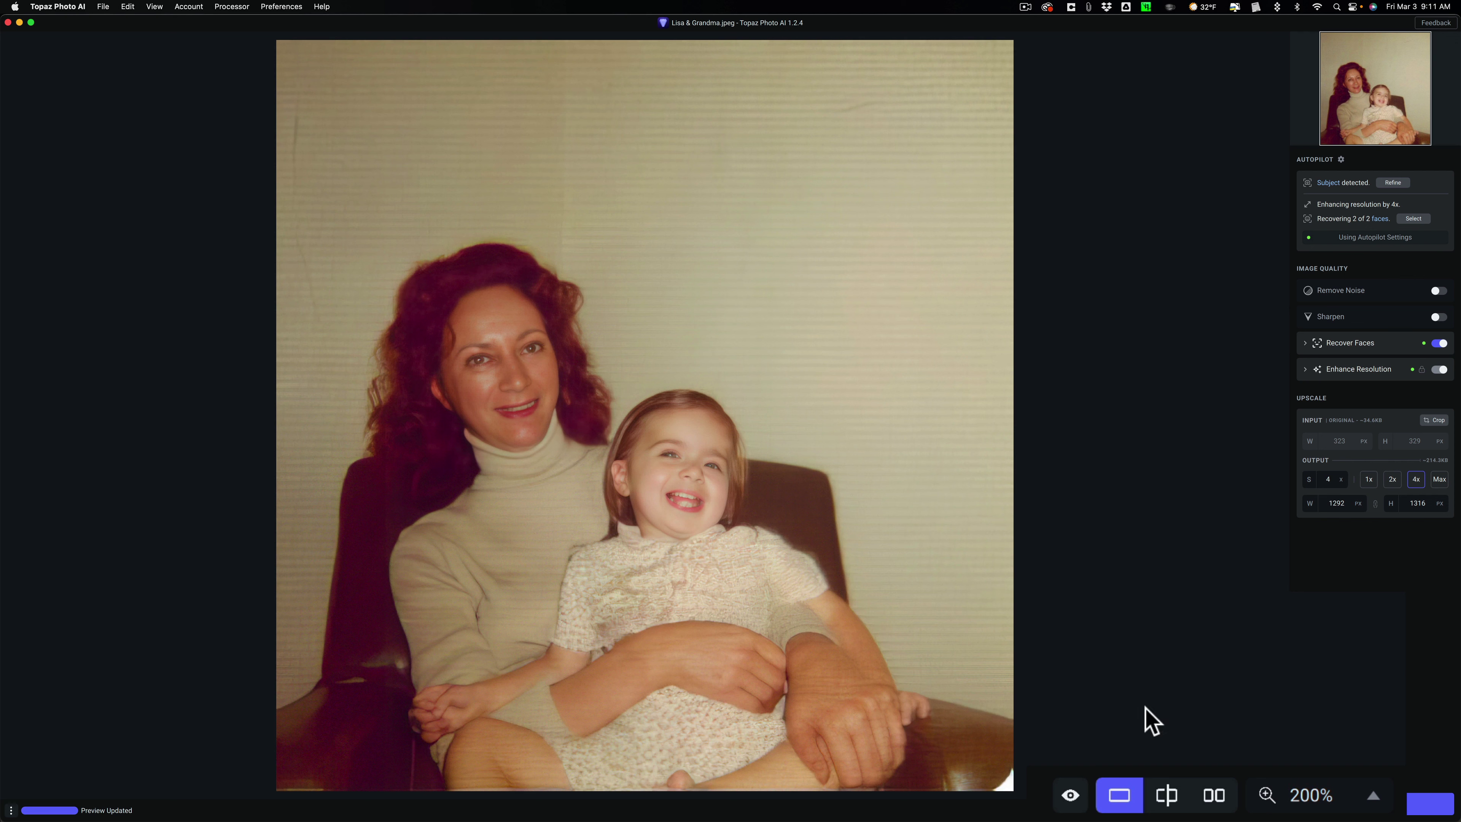
click(1069, 795)
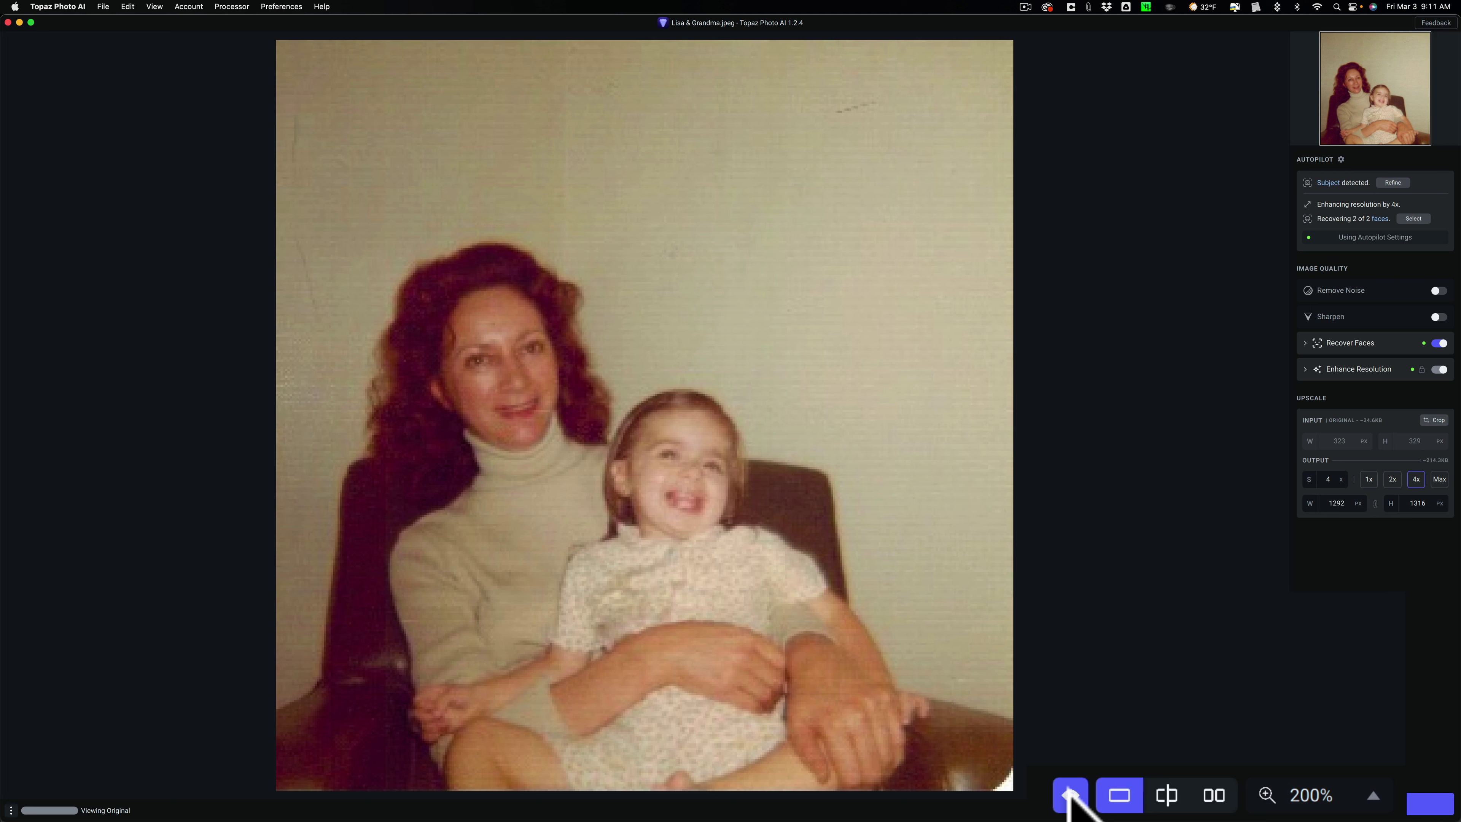
click(1070, 797)
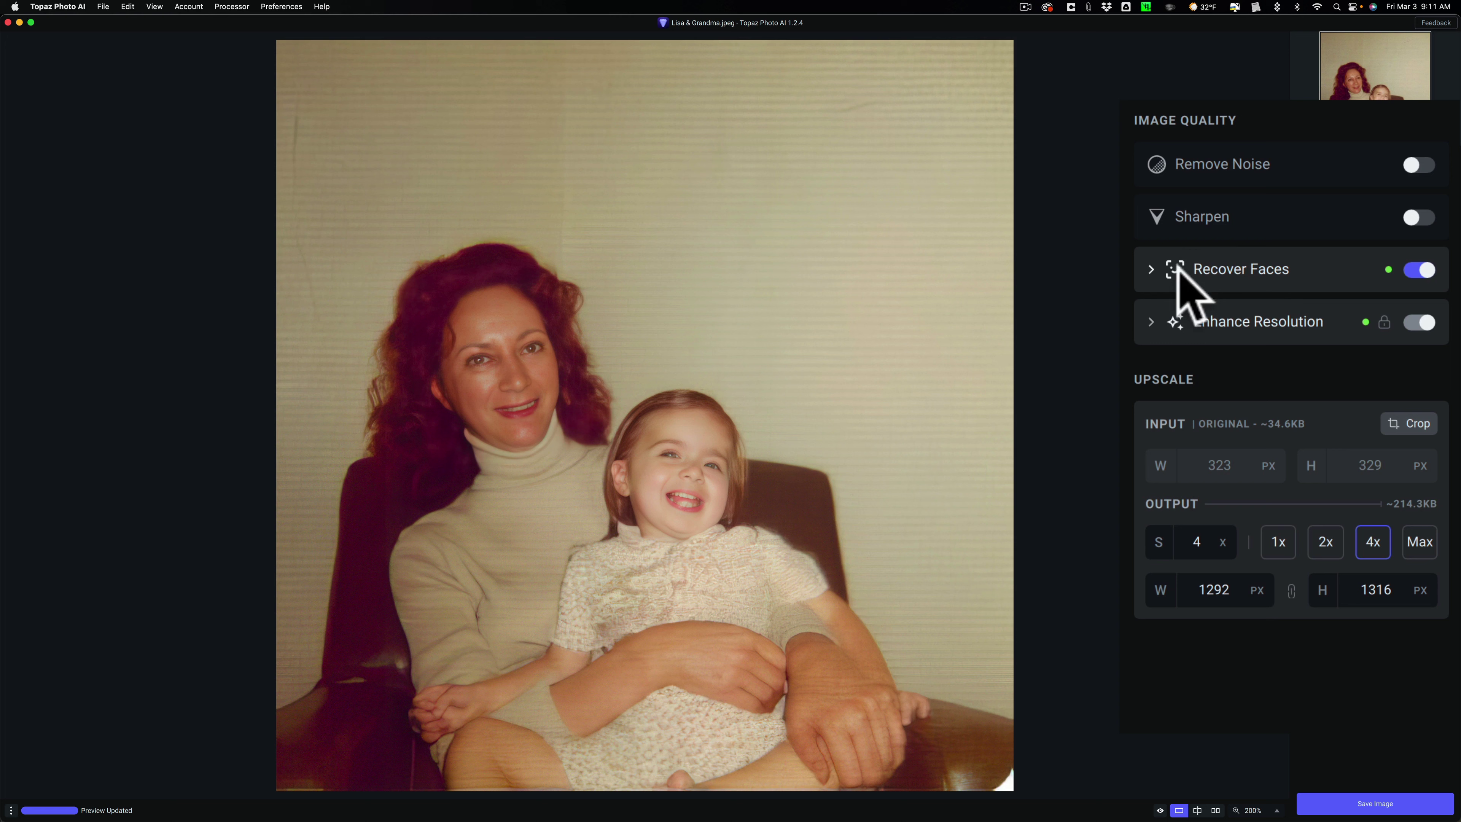
click(1151, 269)
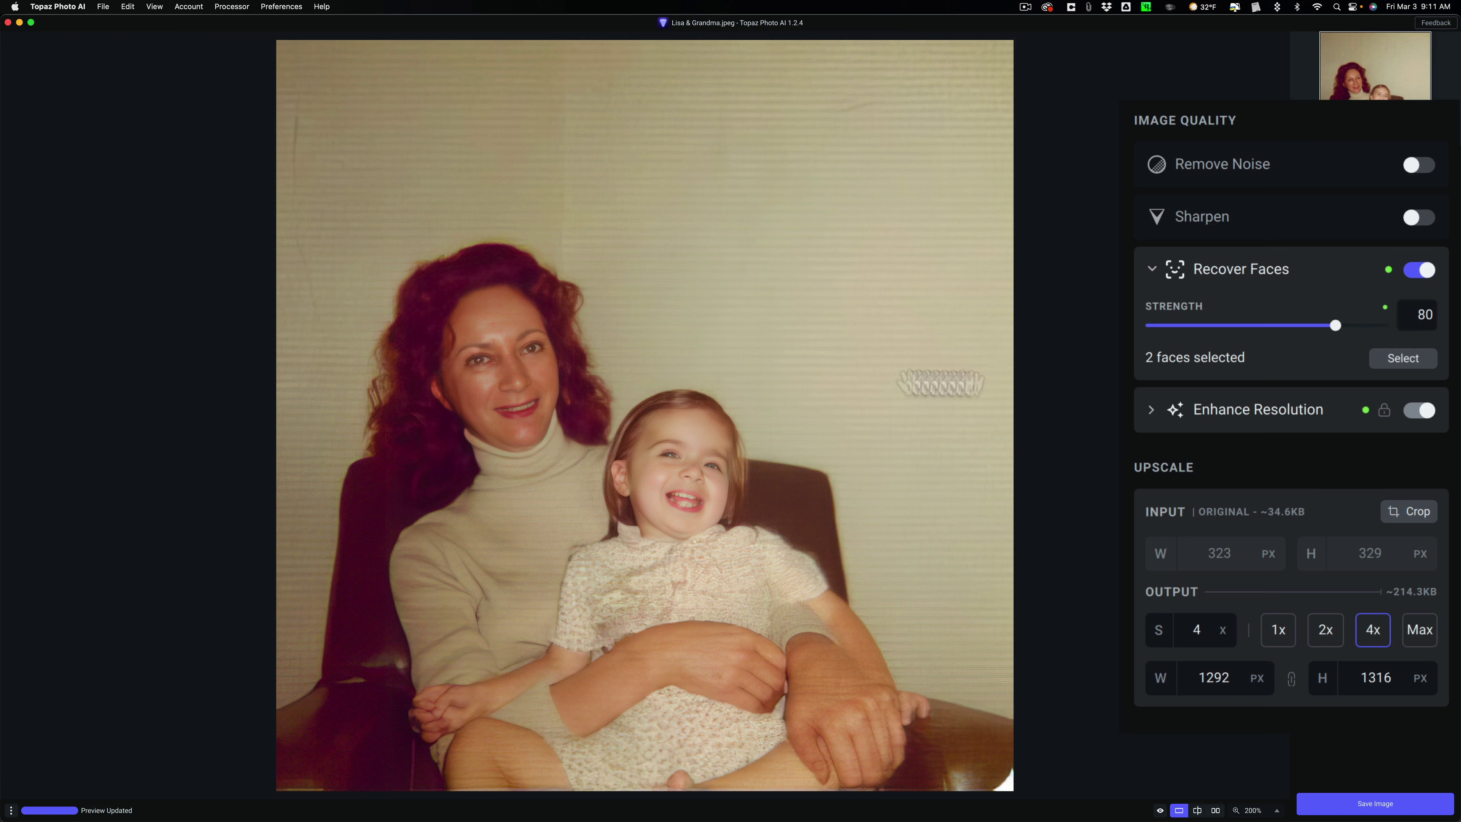
click(929, 412)
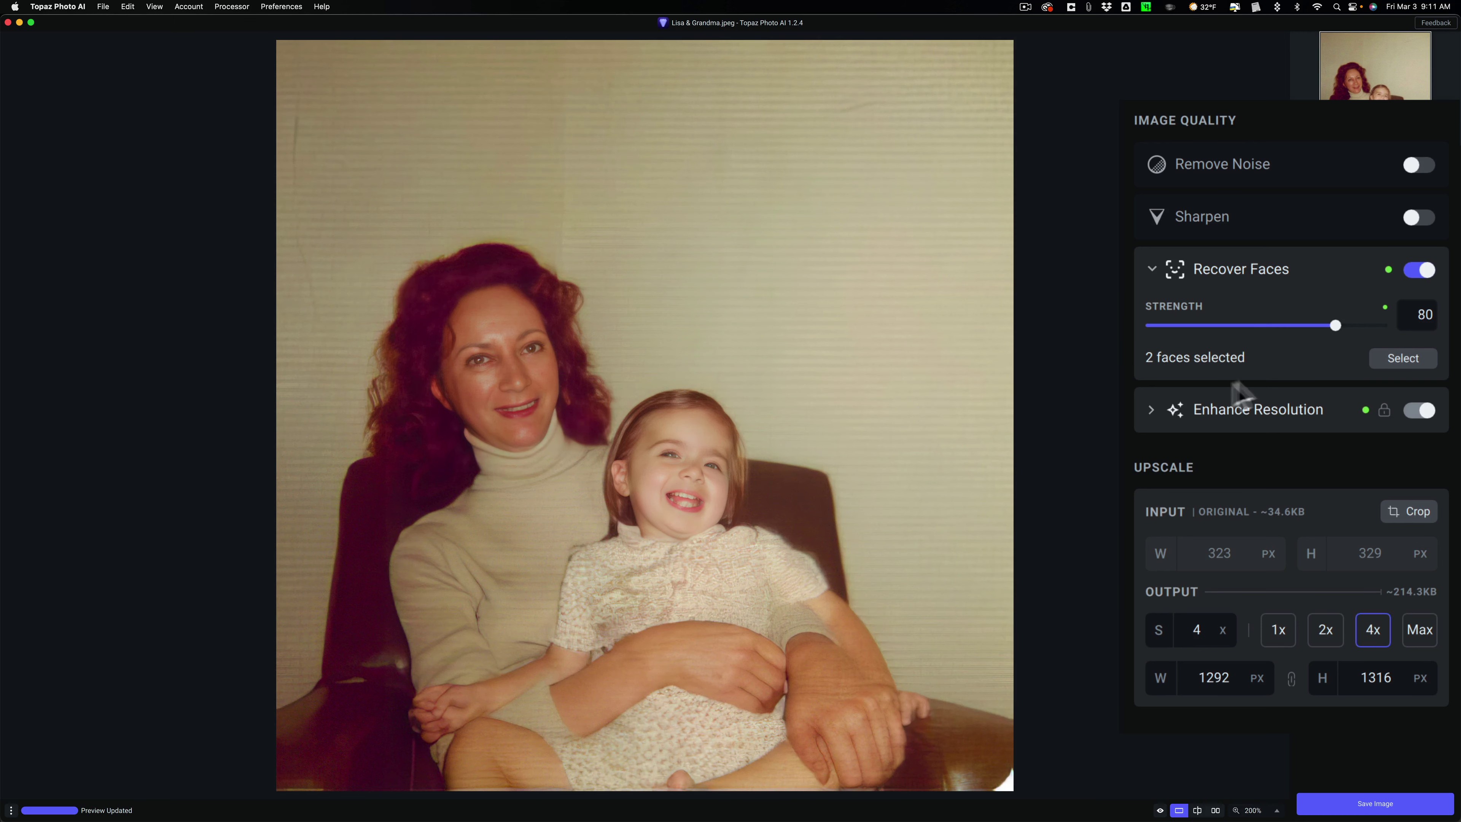
click(1151, 269)
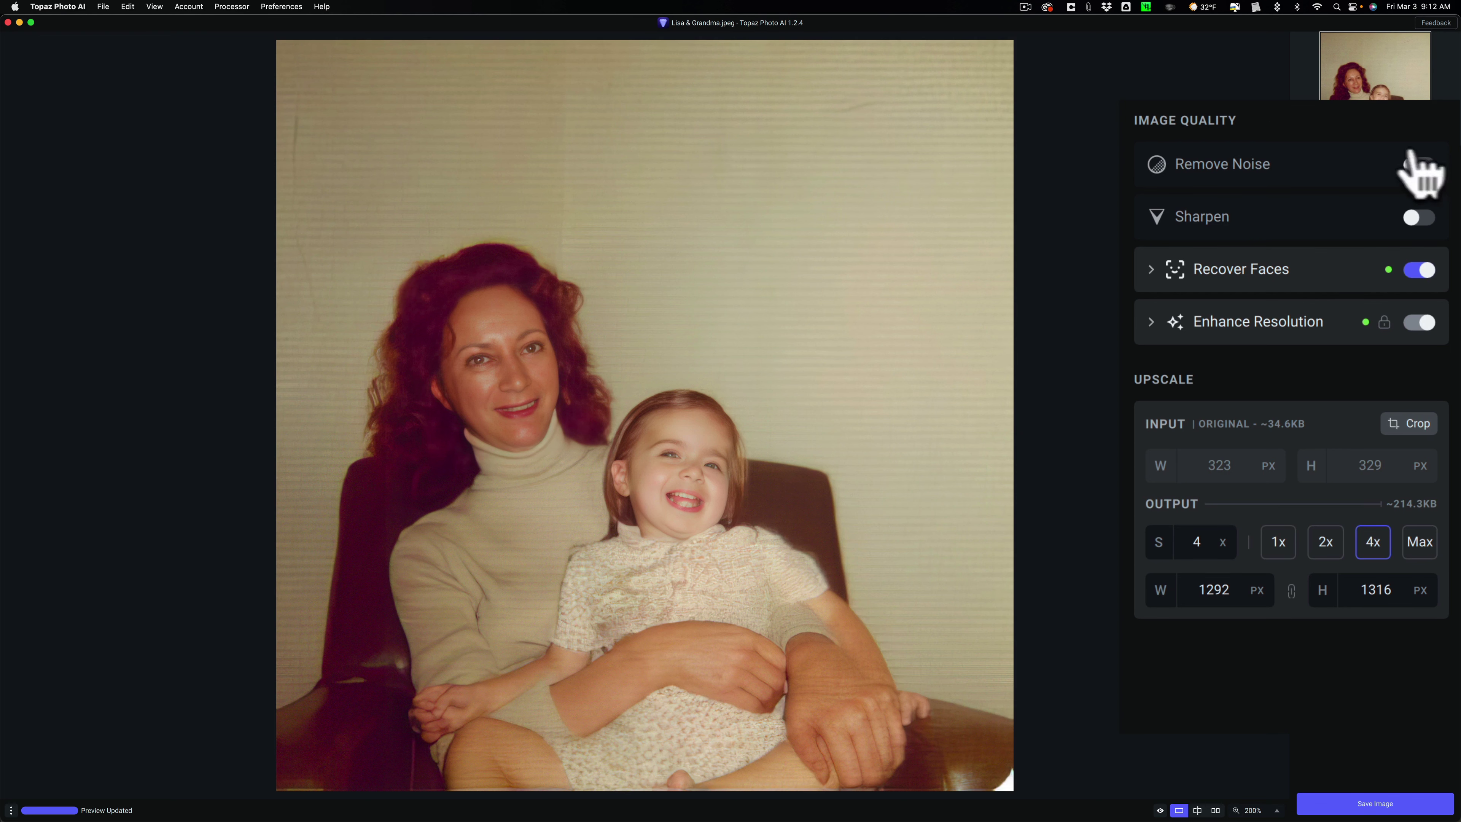
Enable Remove Noise (Normal, strength 5, detail 25) and compare original against the denoised preview
click(1415, 165)
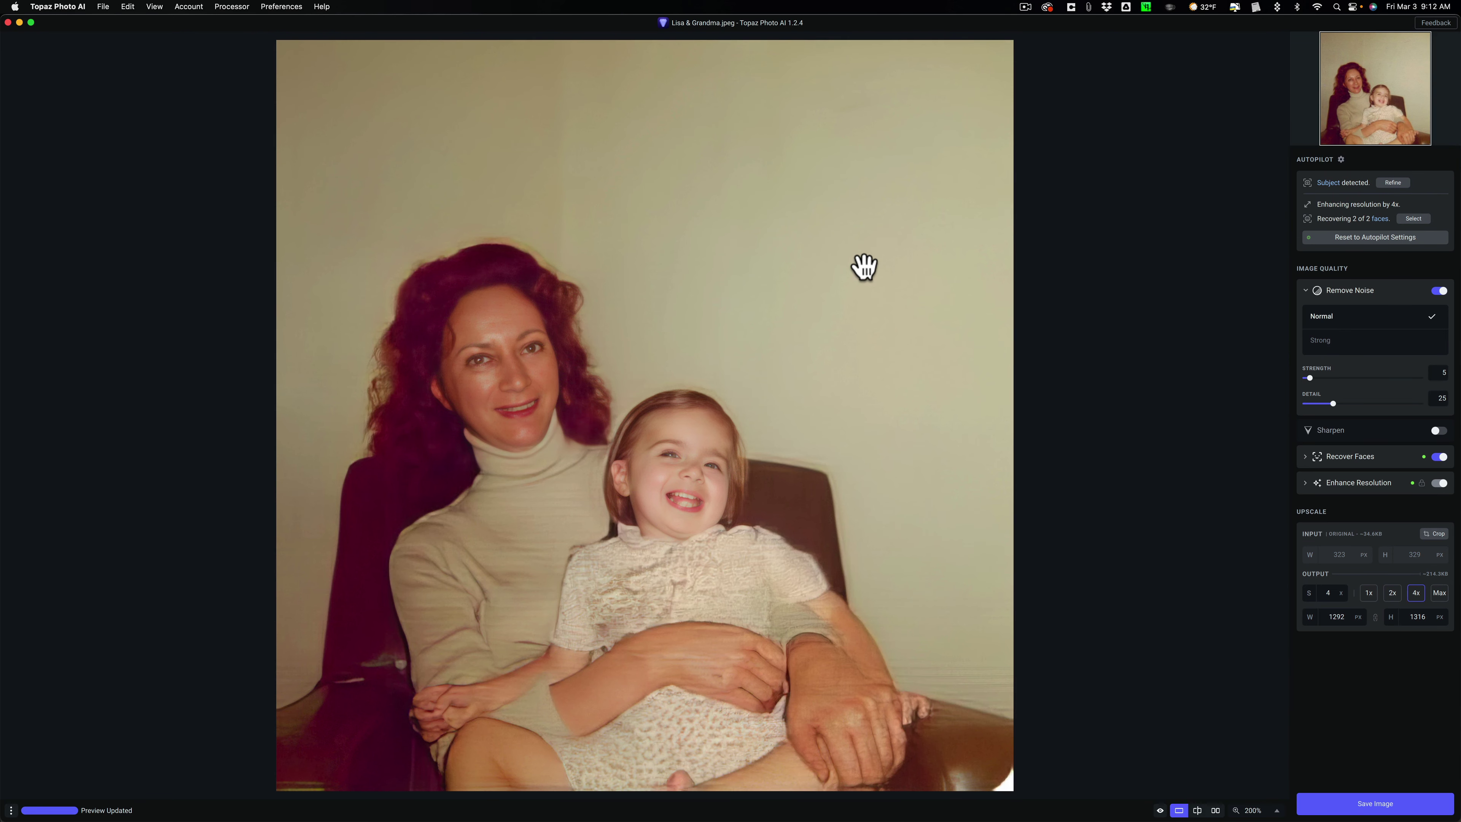
click(864, 266)
click(864, 265)
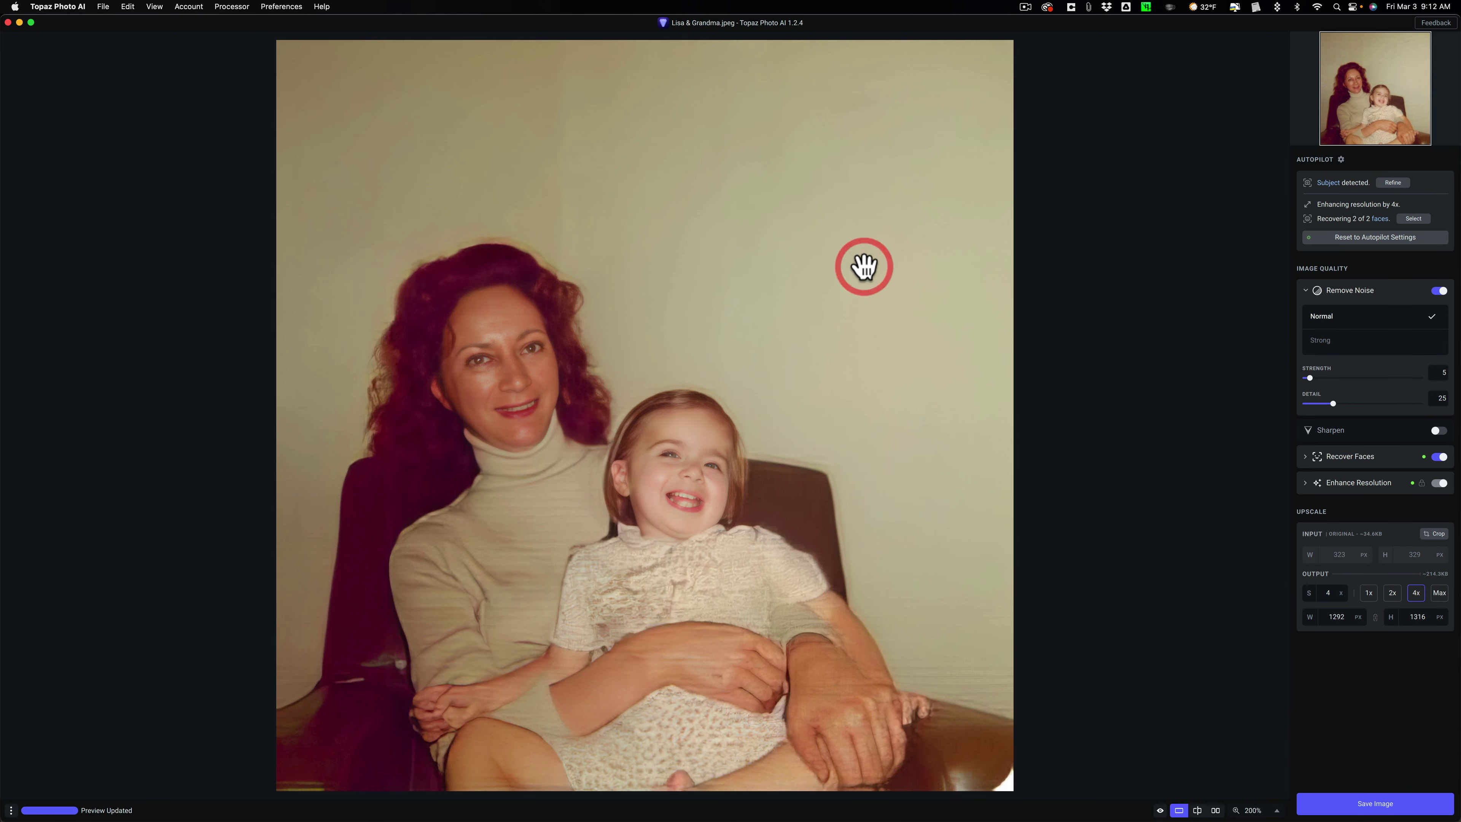
click(881, 236)
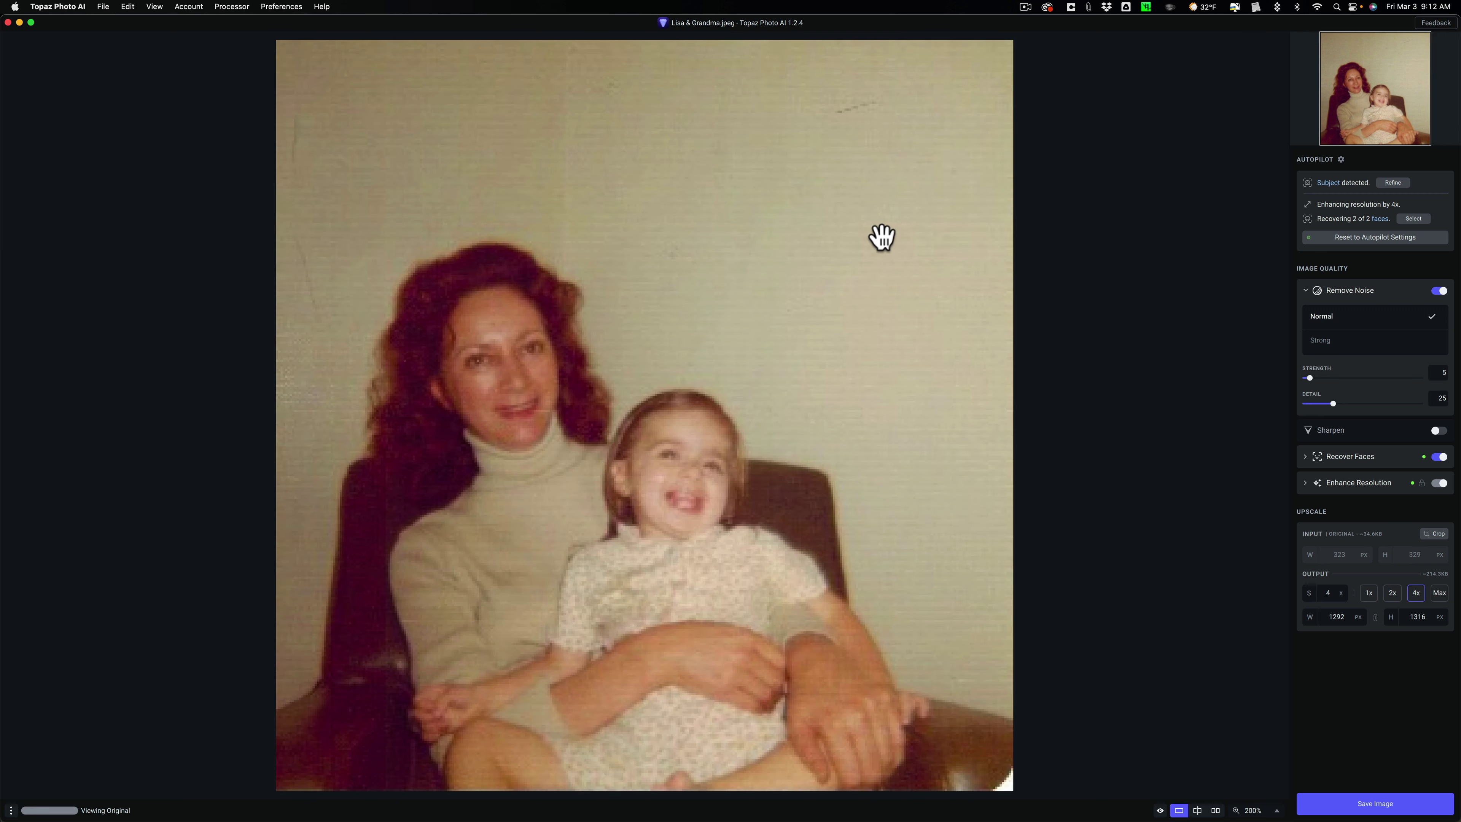
click(880, 236)
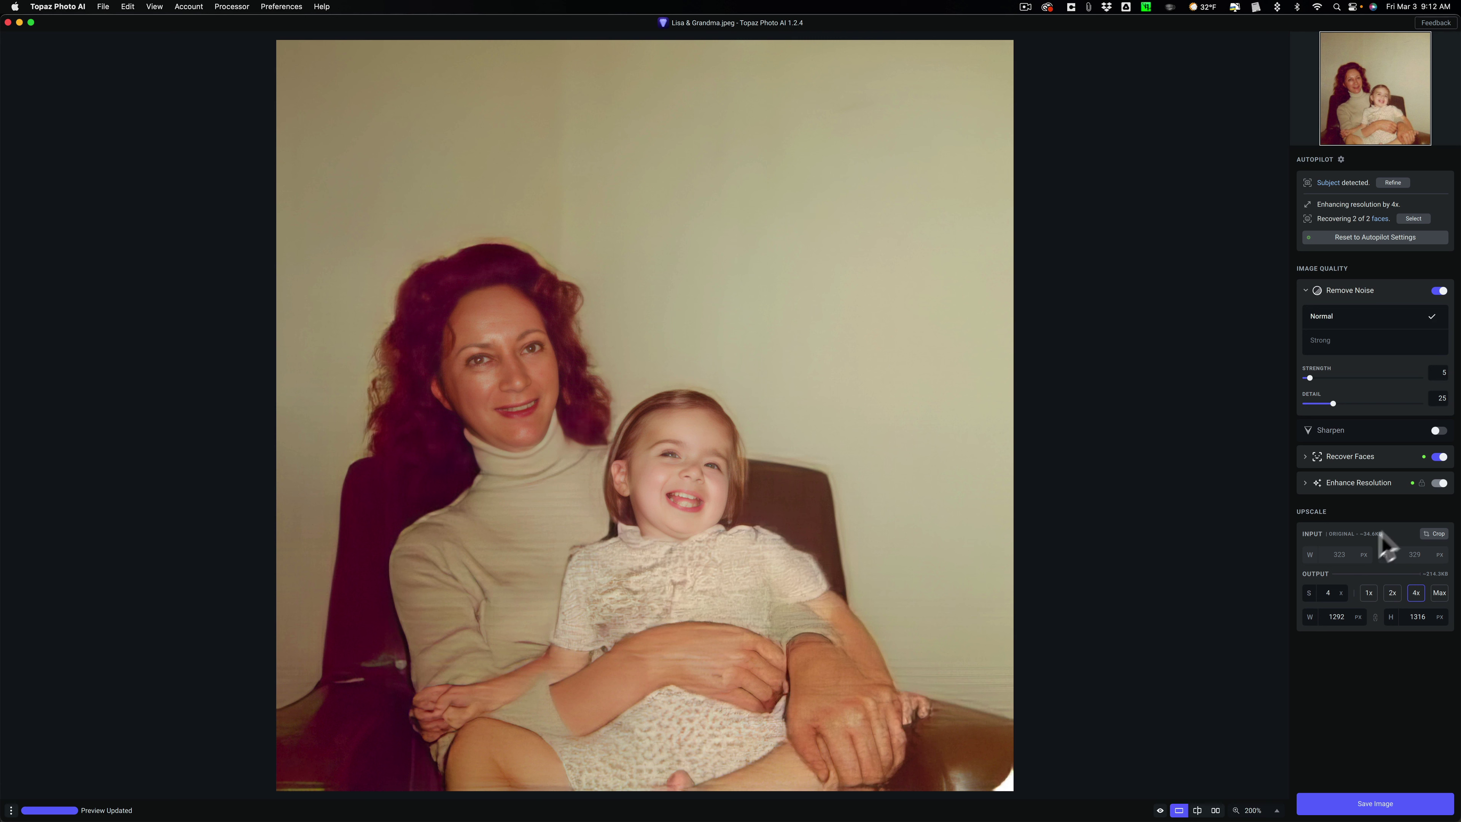
Crop to a 1 x 1 square framing both people, giving 1124 × 1124 px output
click(1436, 538)
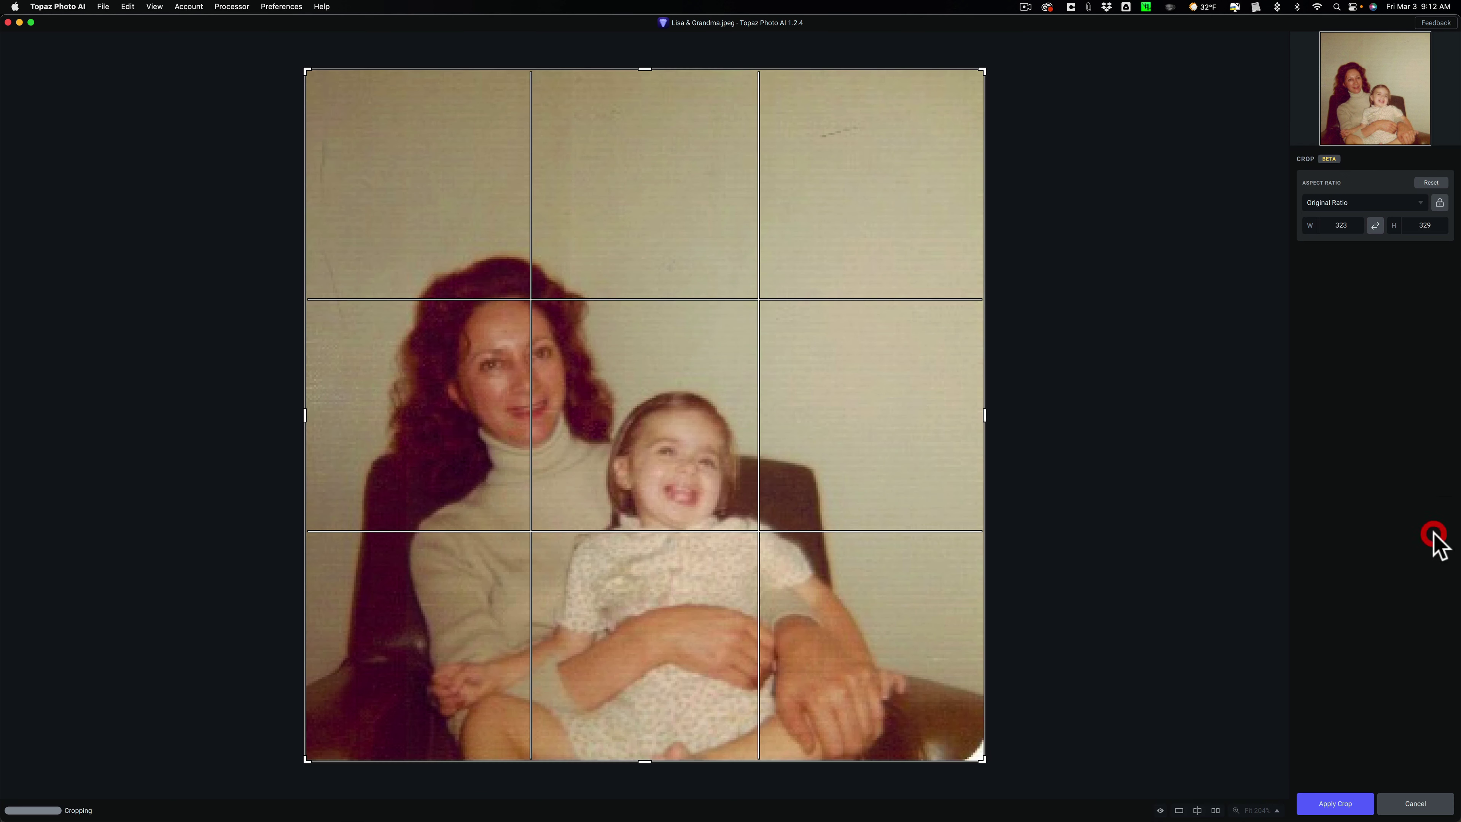
click(1371, 147)
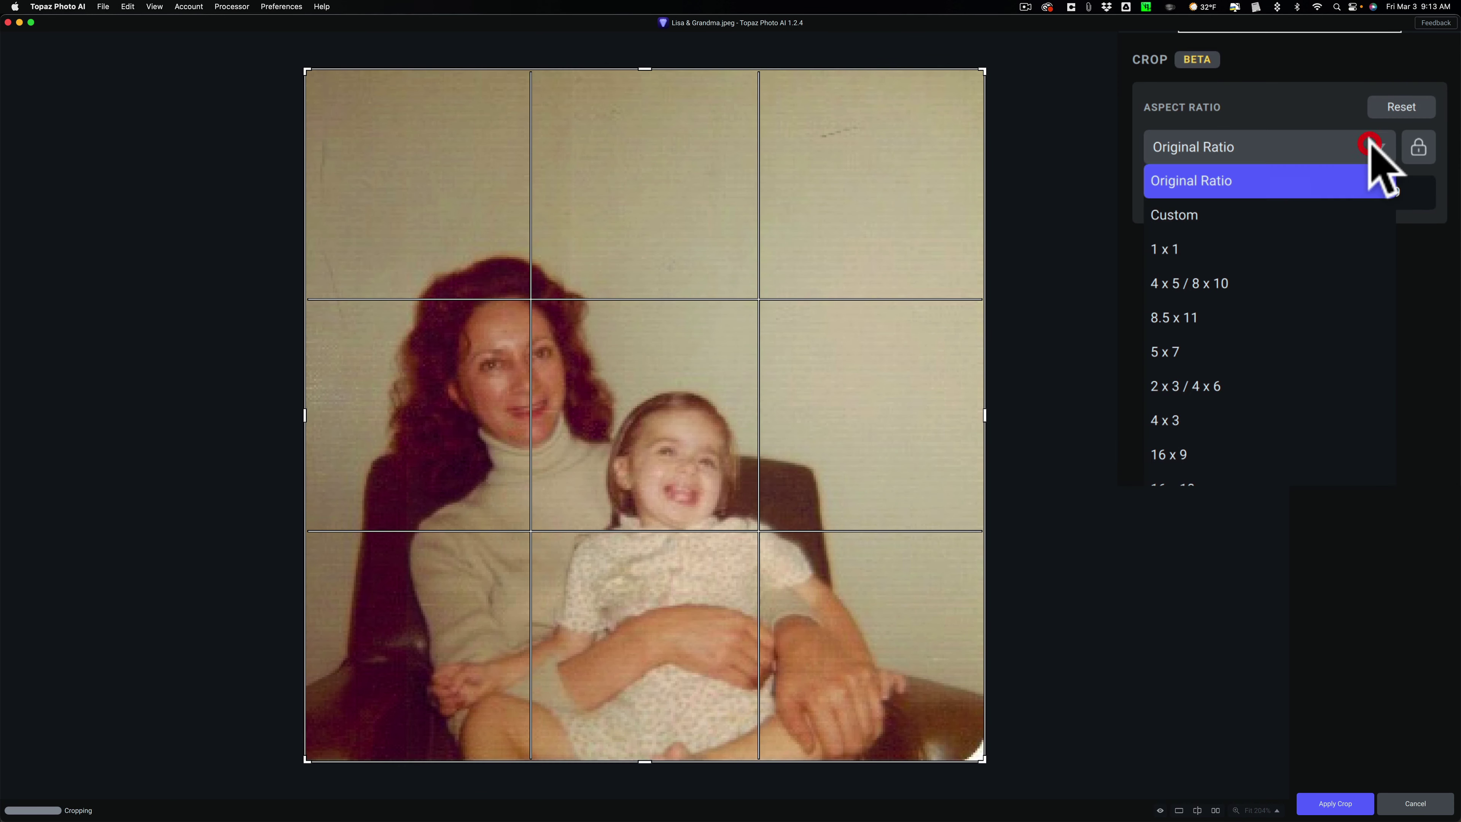
click(1320, 250)
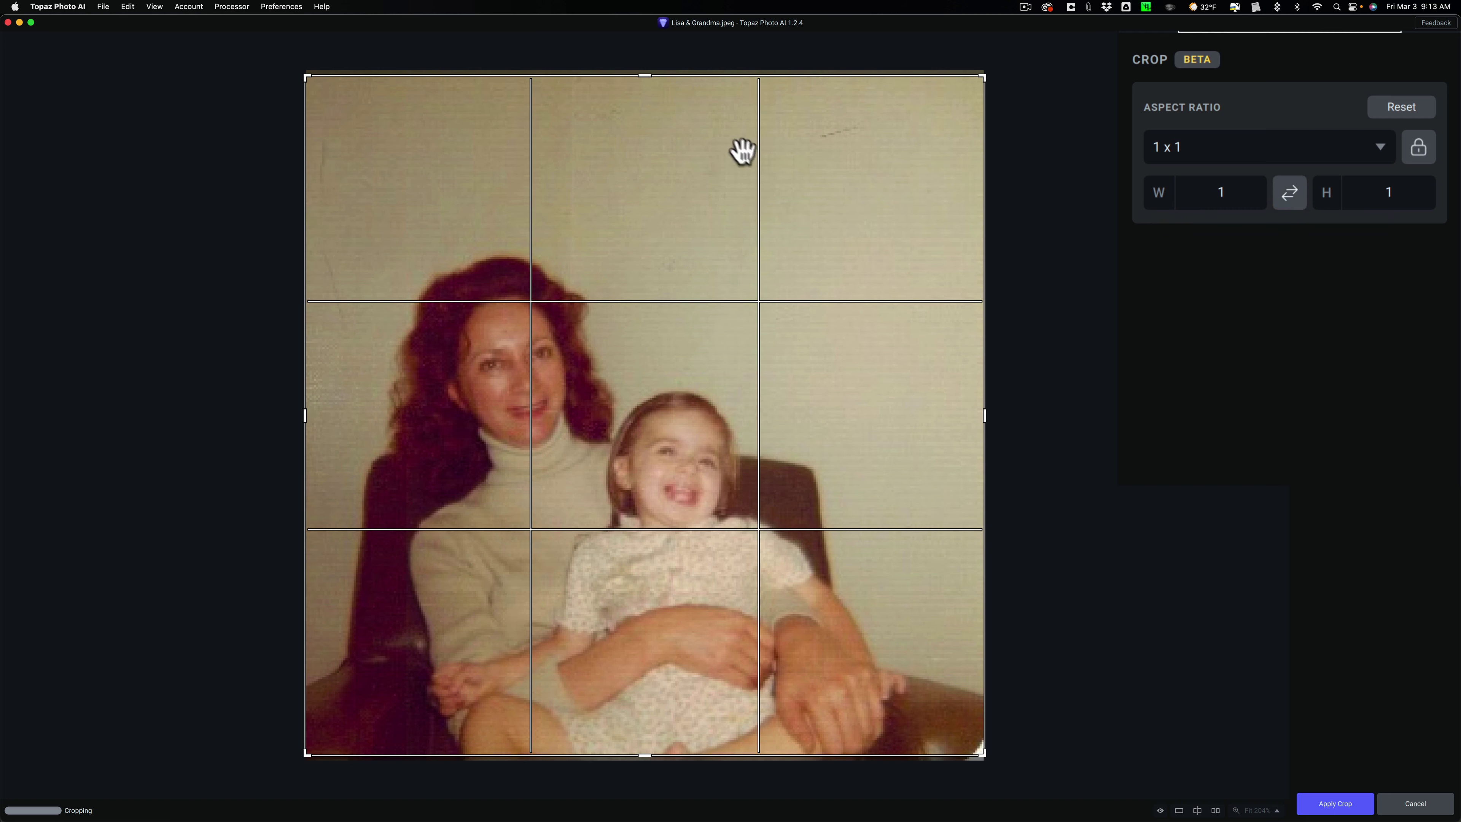
drag(646, 72, 646, 123)
click(645, 77)
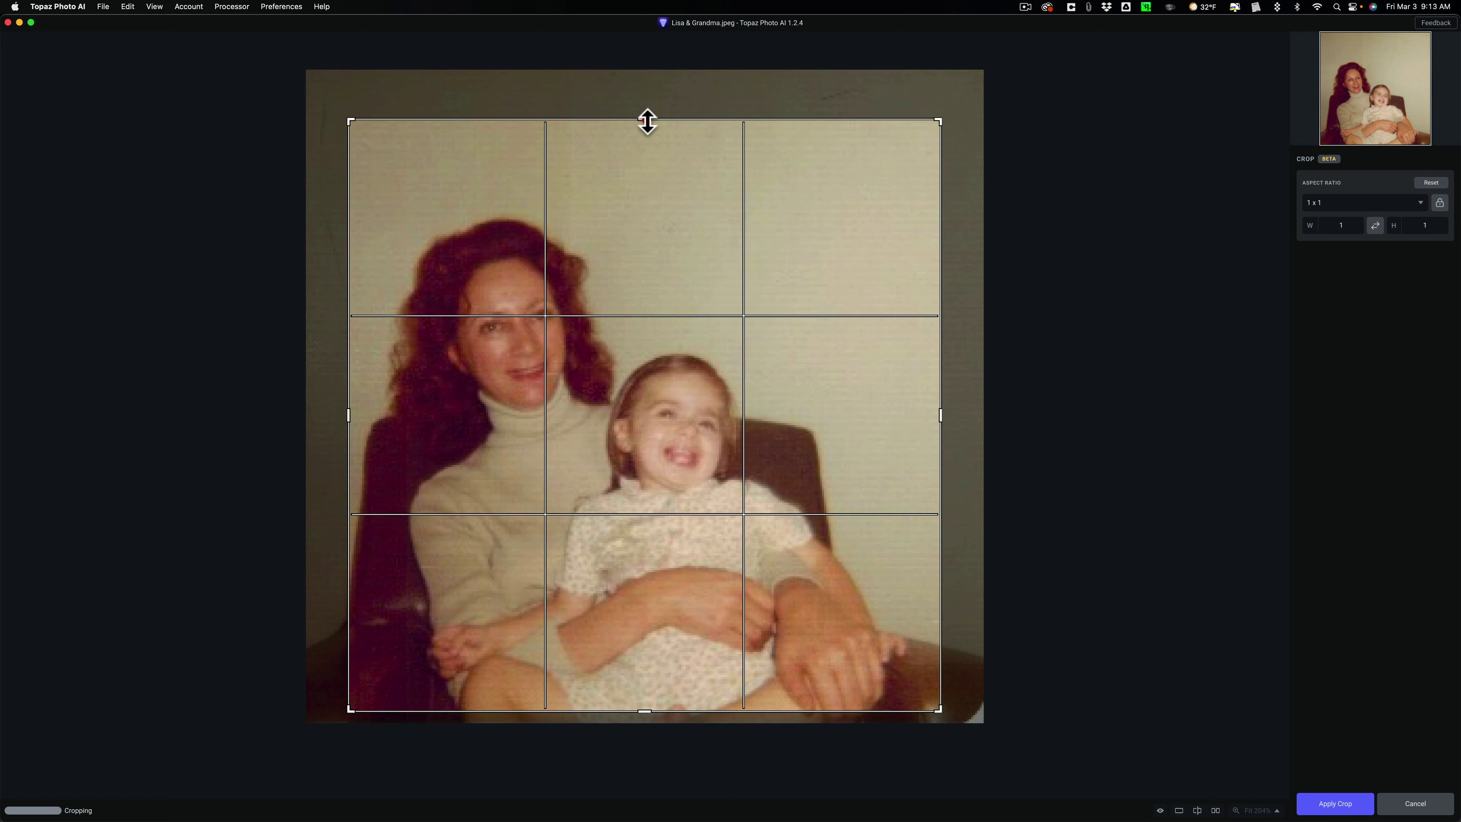
click(645, 121)
drag(658, 330, 672, 331)
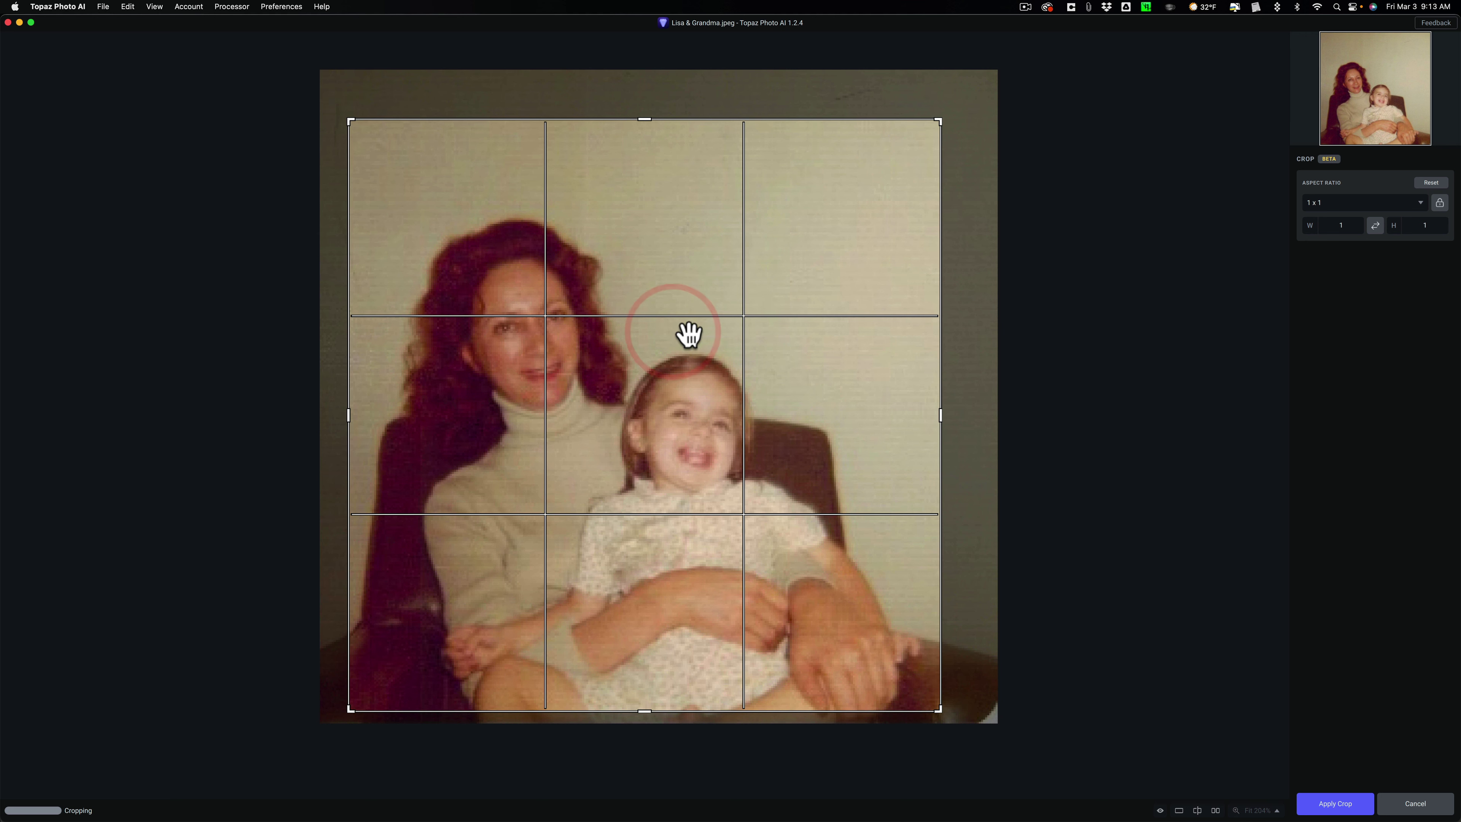
click(1333, 804)
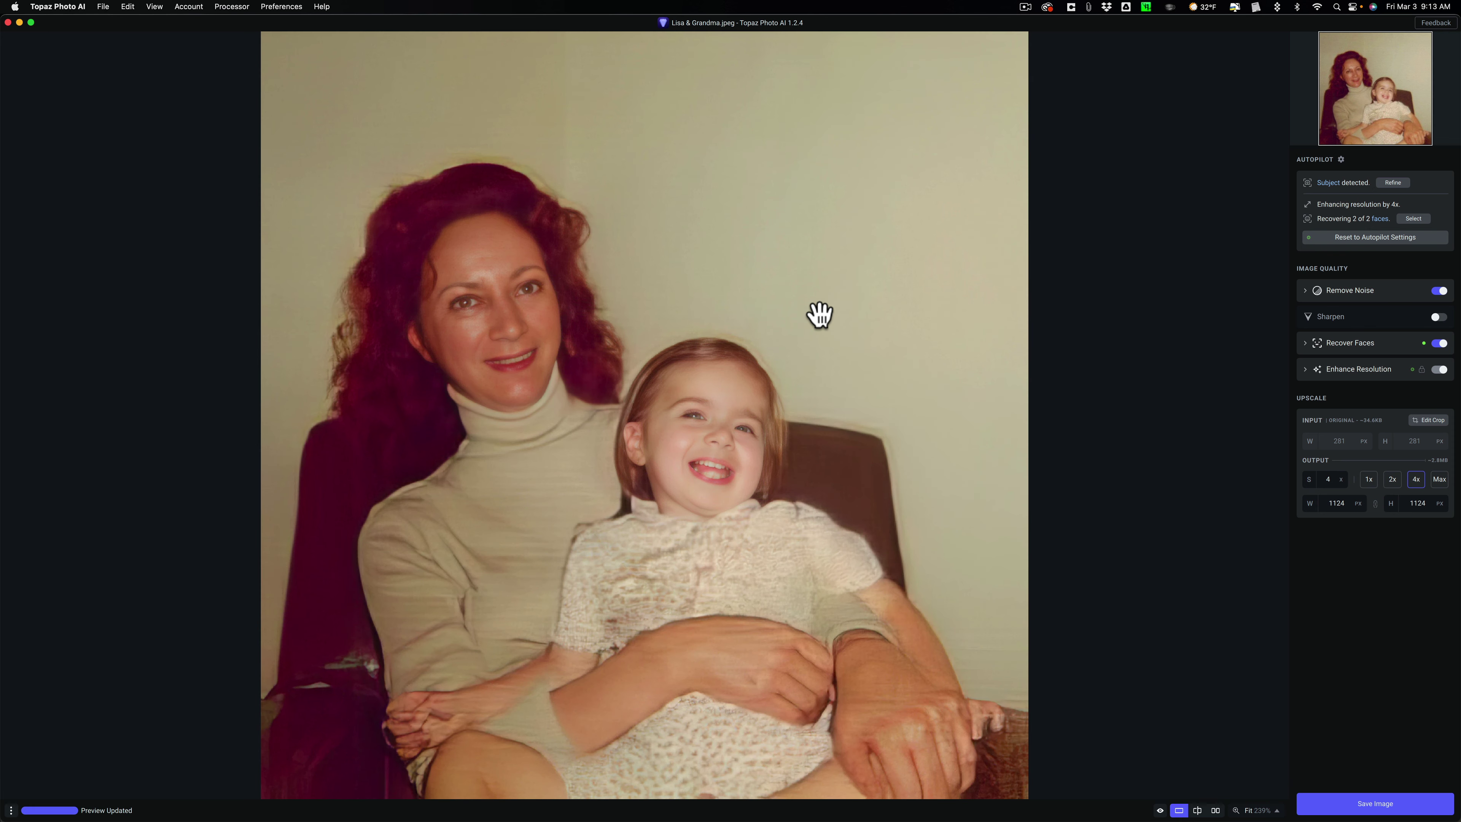
Compare the square crop's original against its enhanced preview, ending on the enhanced view
click(884, 309)
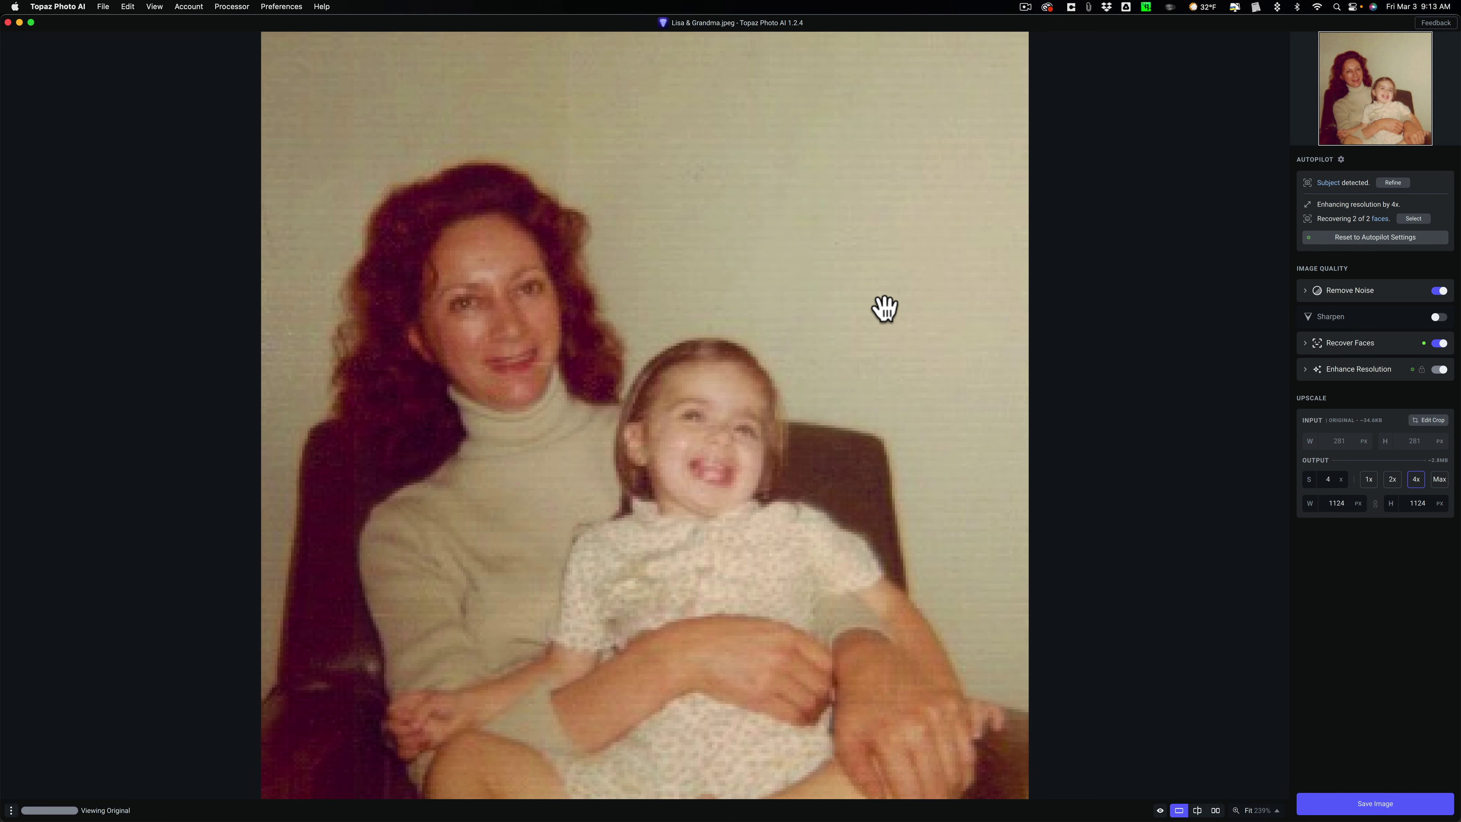
click(884, 308)
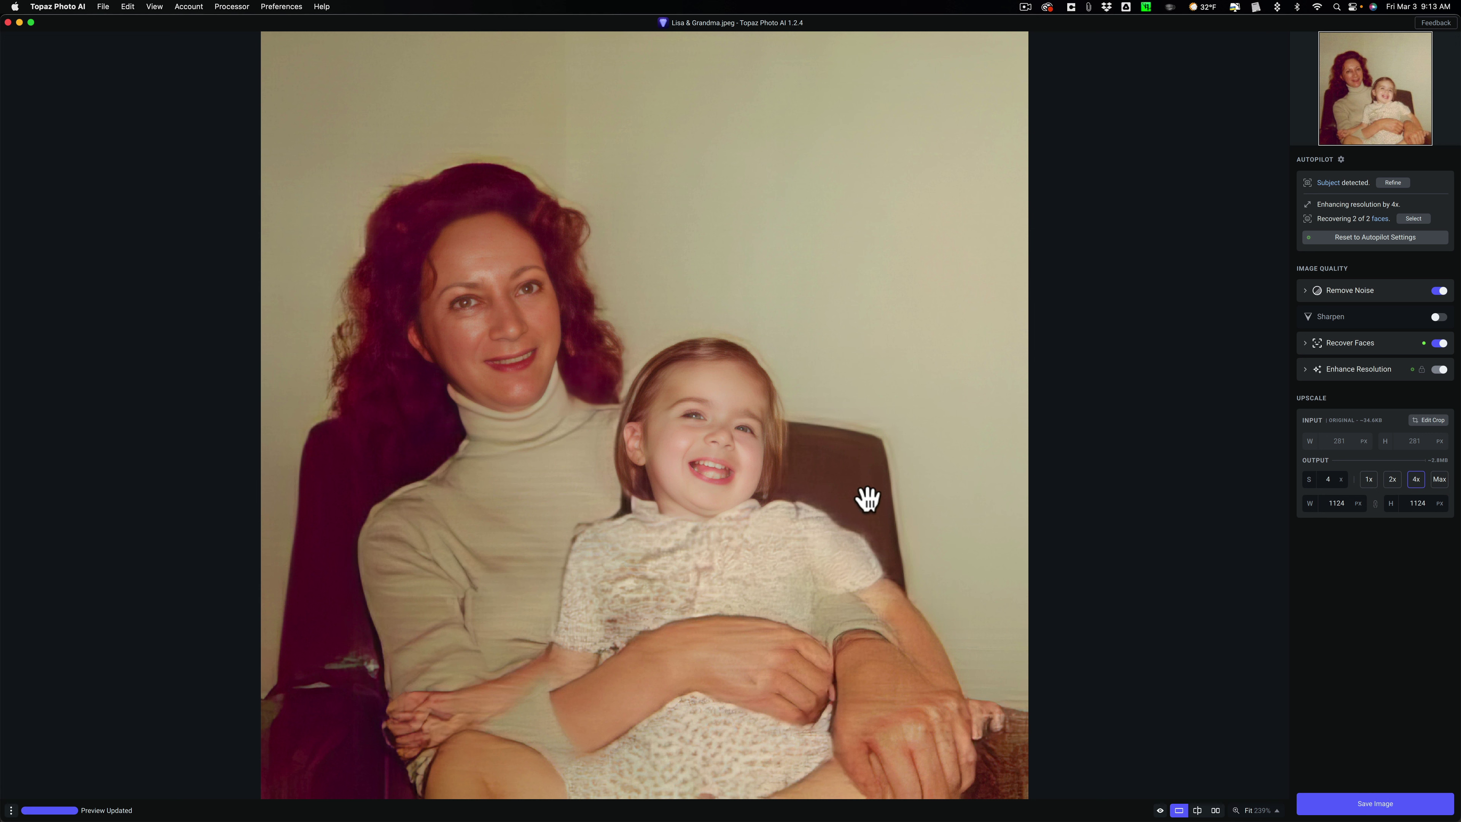
mouse_move(1265, 820)
Export the enhanced photo as a quality-100 JPEG into the original folder, then close the export window
click(1372, 803)
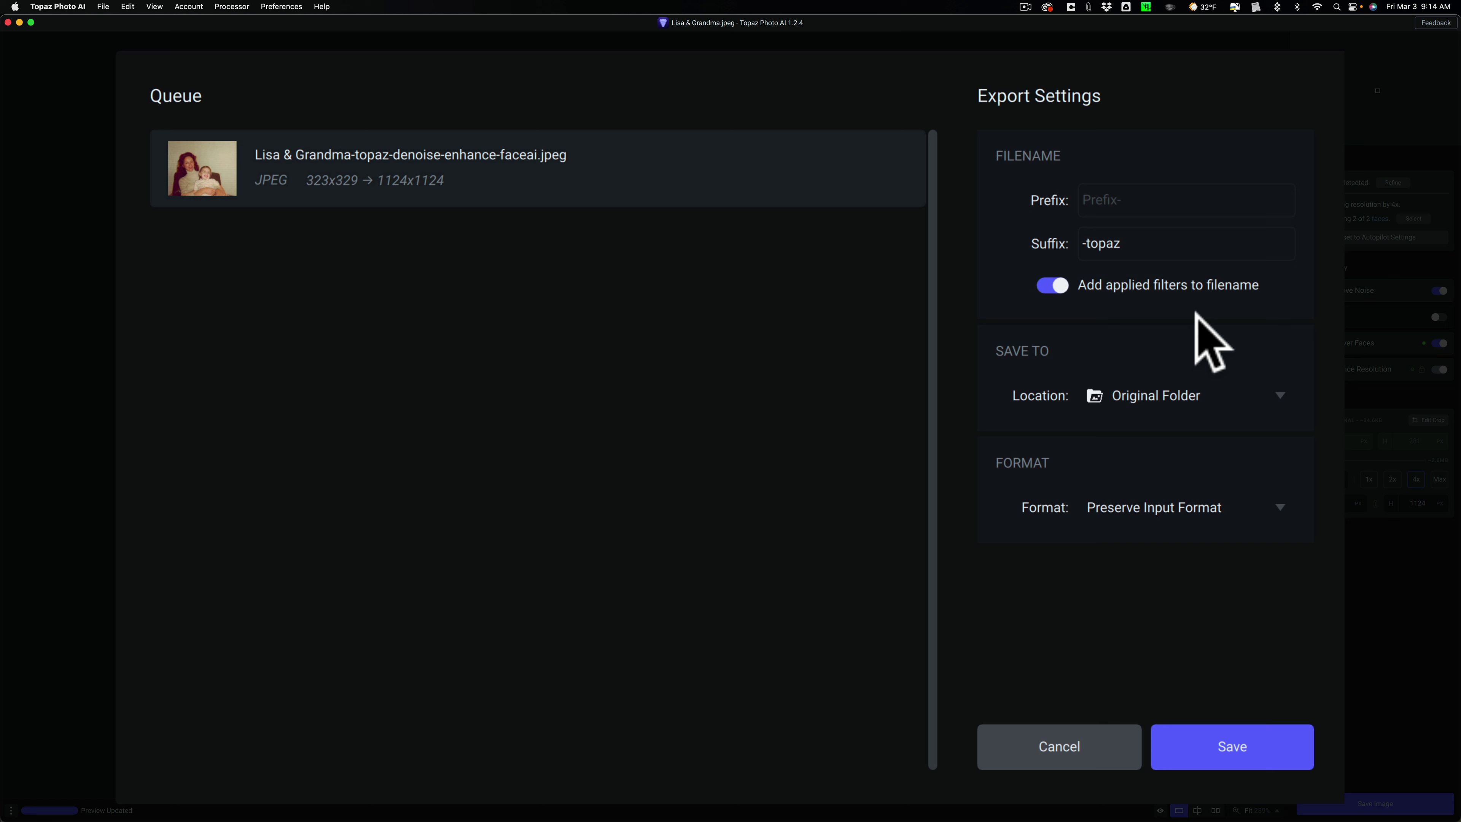
click(1207, 506)
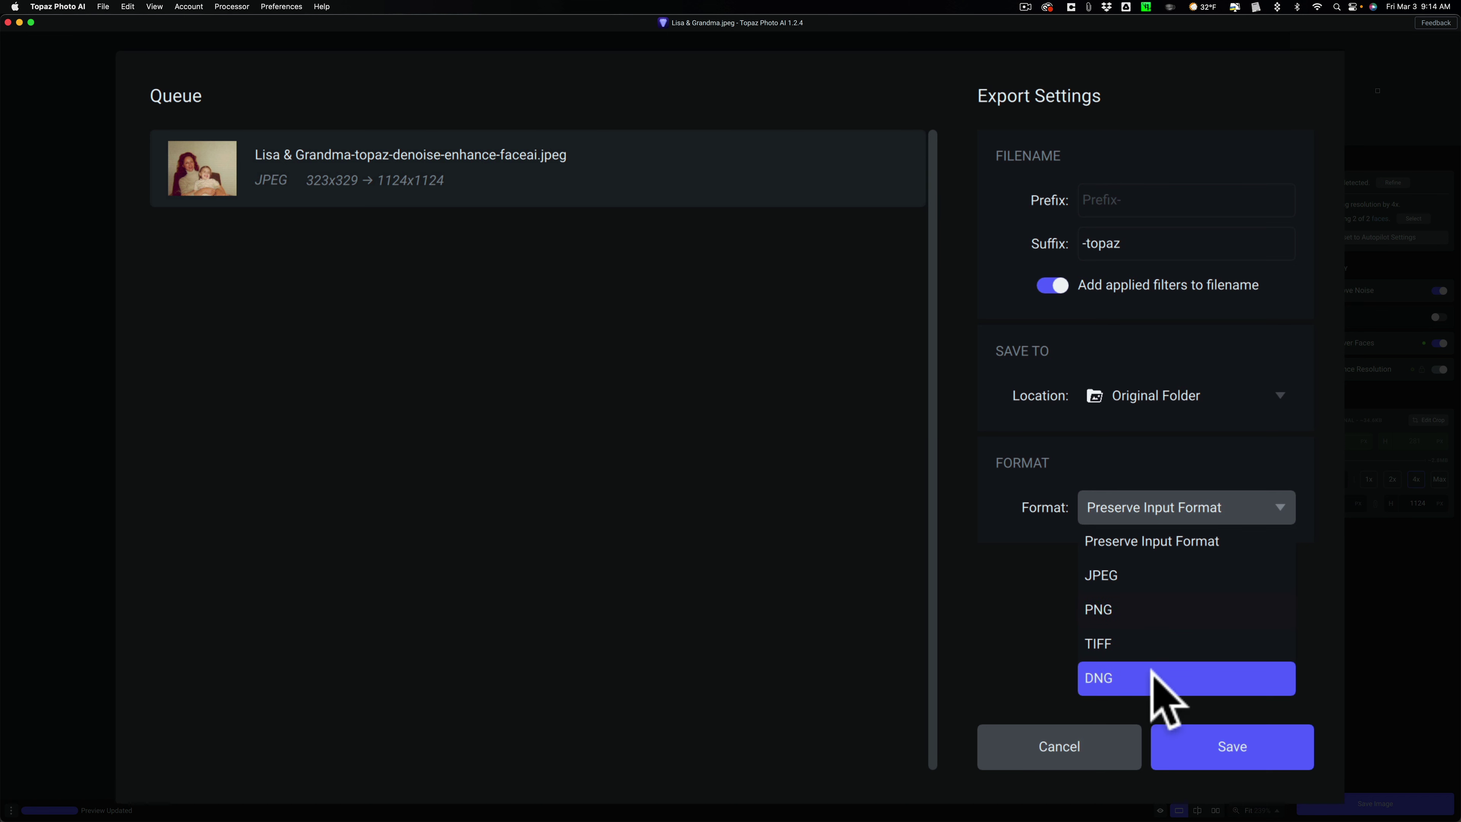
click(1148, 575)
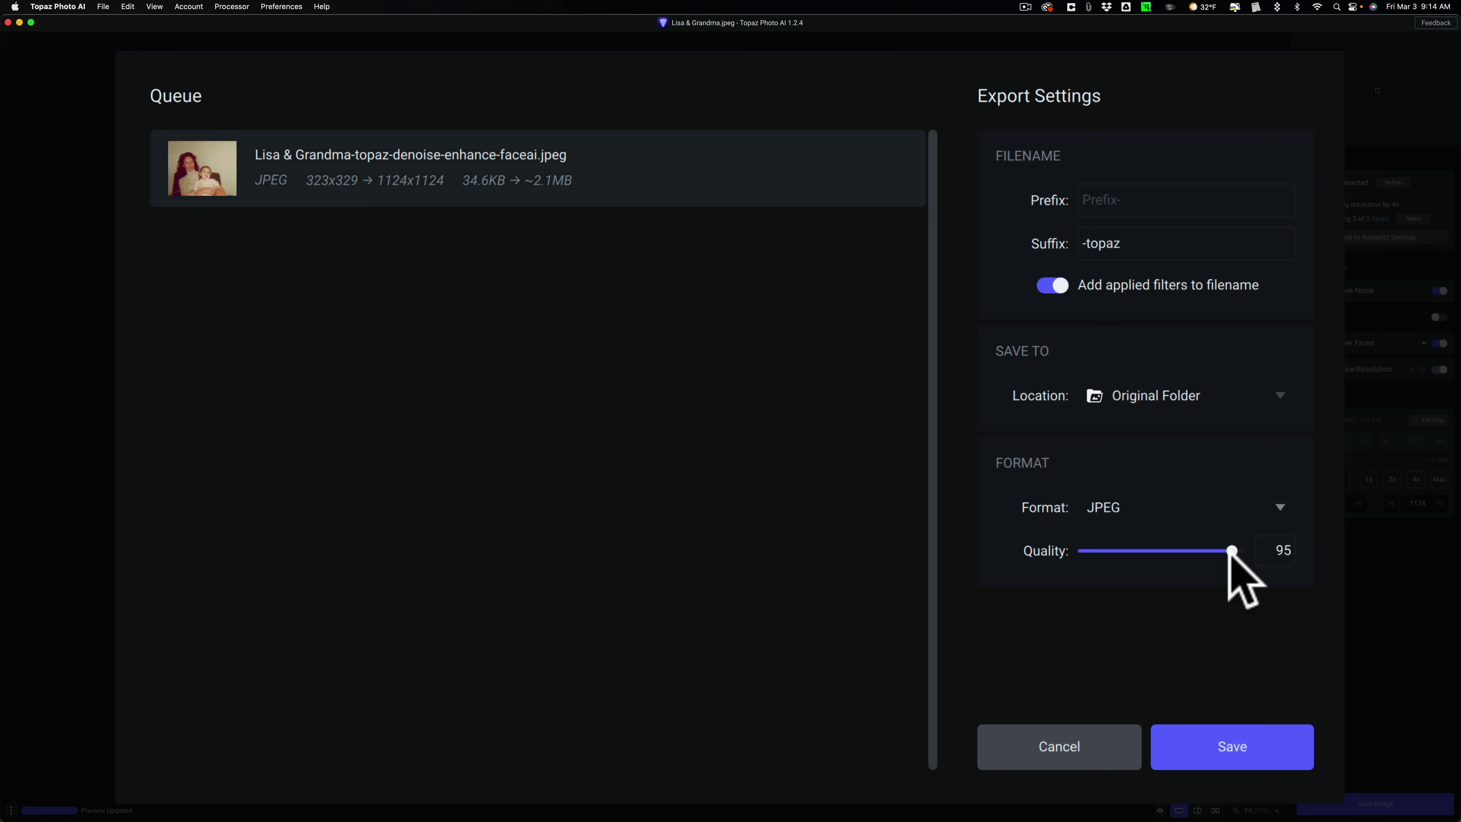
drag(1230, 550, 1128, 551)
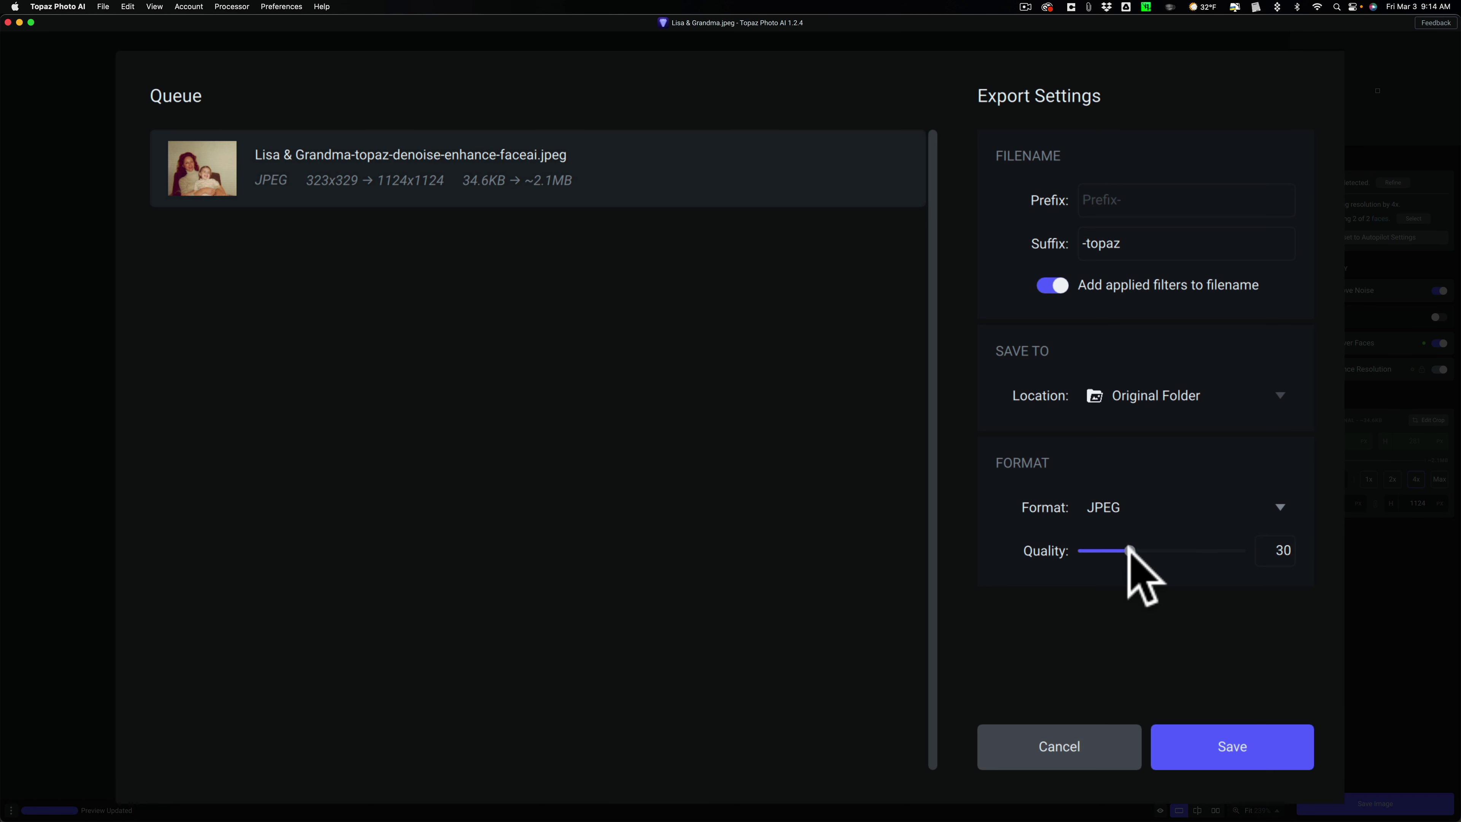
drag(1128, 550, 1281, 565)
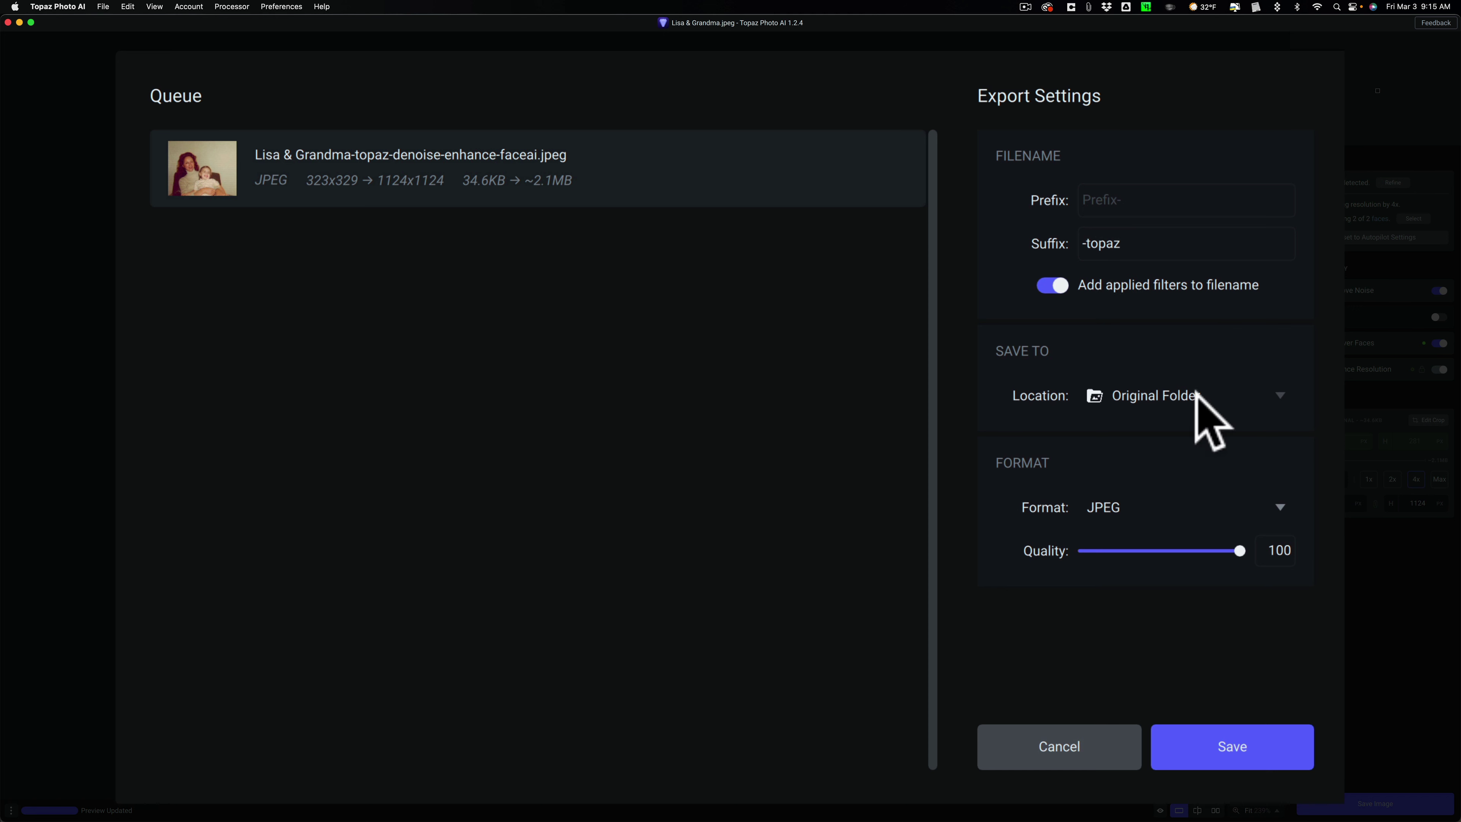
click(1235, 746)
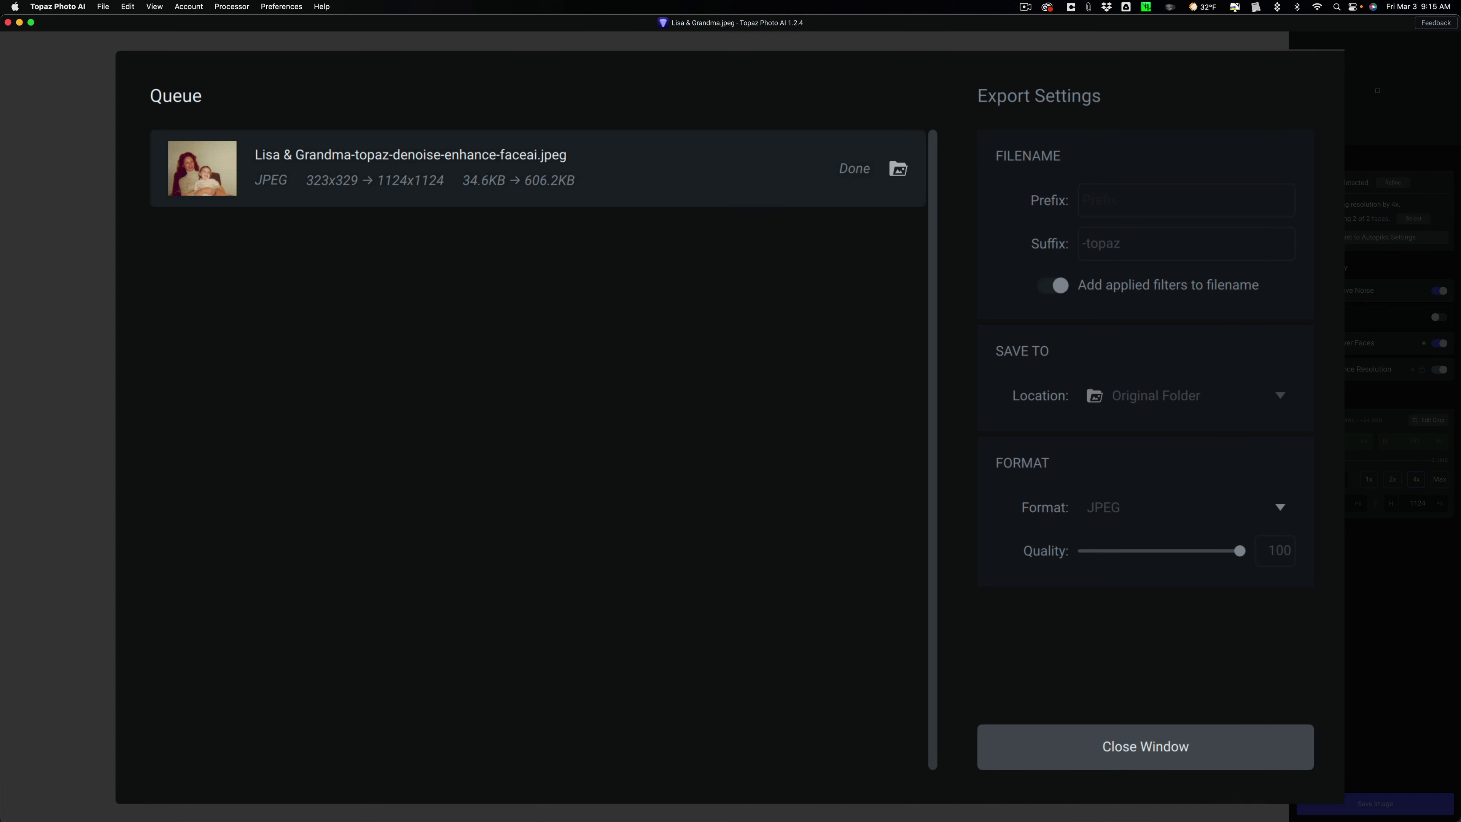
click(1118, 739)
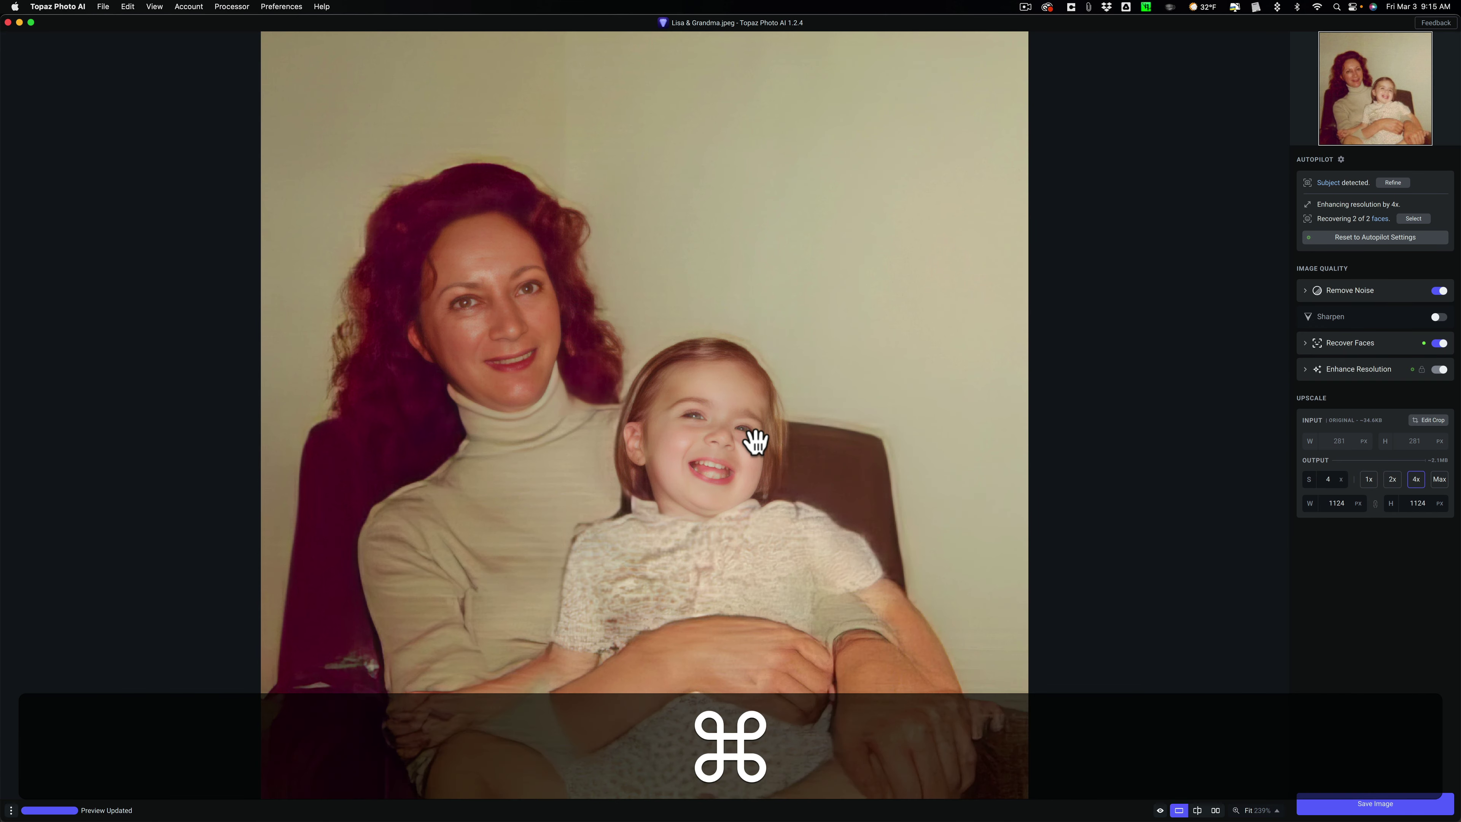
Quit Topaz Photo AI and open the exported JPEG in Preview
key(super+q)
drag(1423, 420, 1143, 298)
double_click(1143, 294)
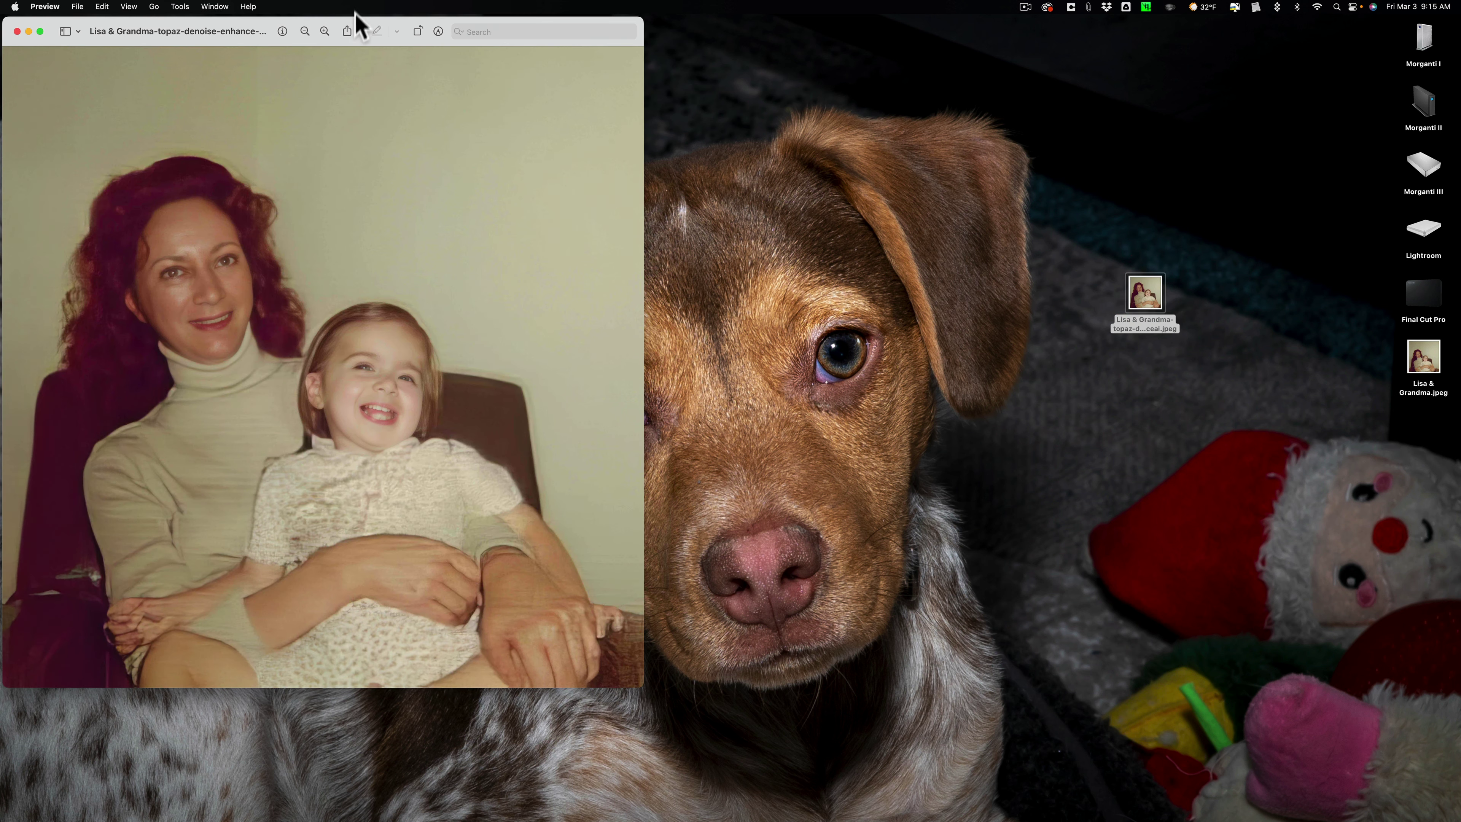
drag(357, 23, 686, 20)
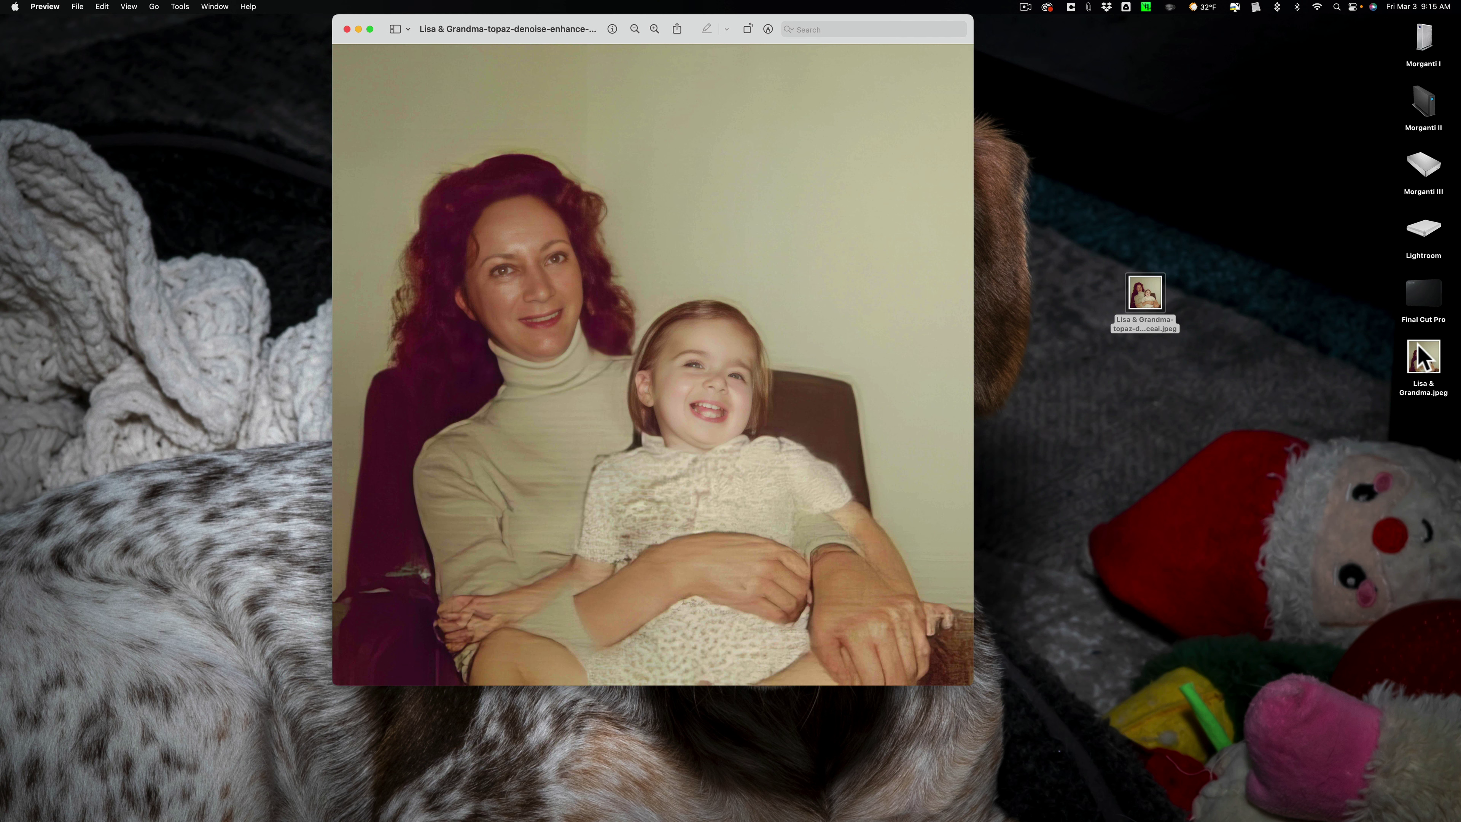
Open the original photo in Preview and place both windows side by side
double_click(1422, 356)
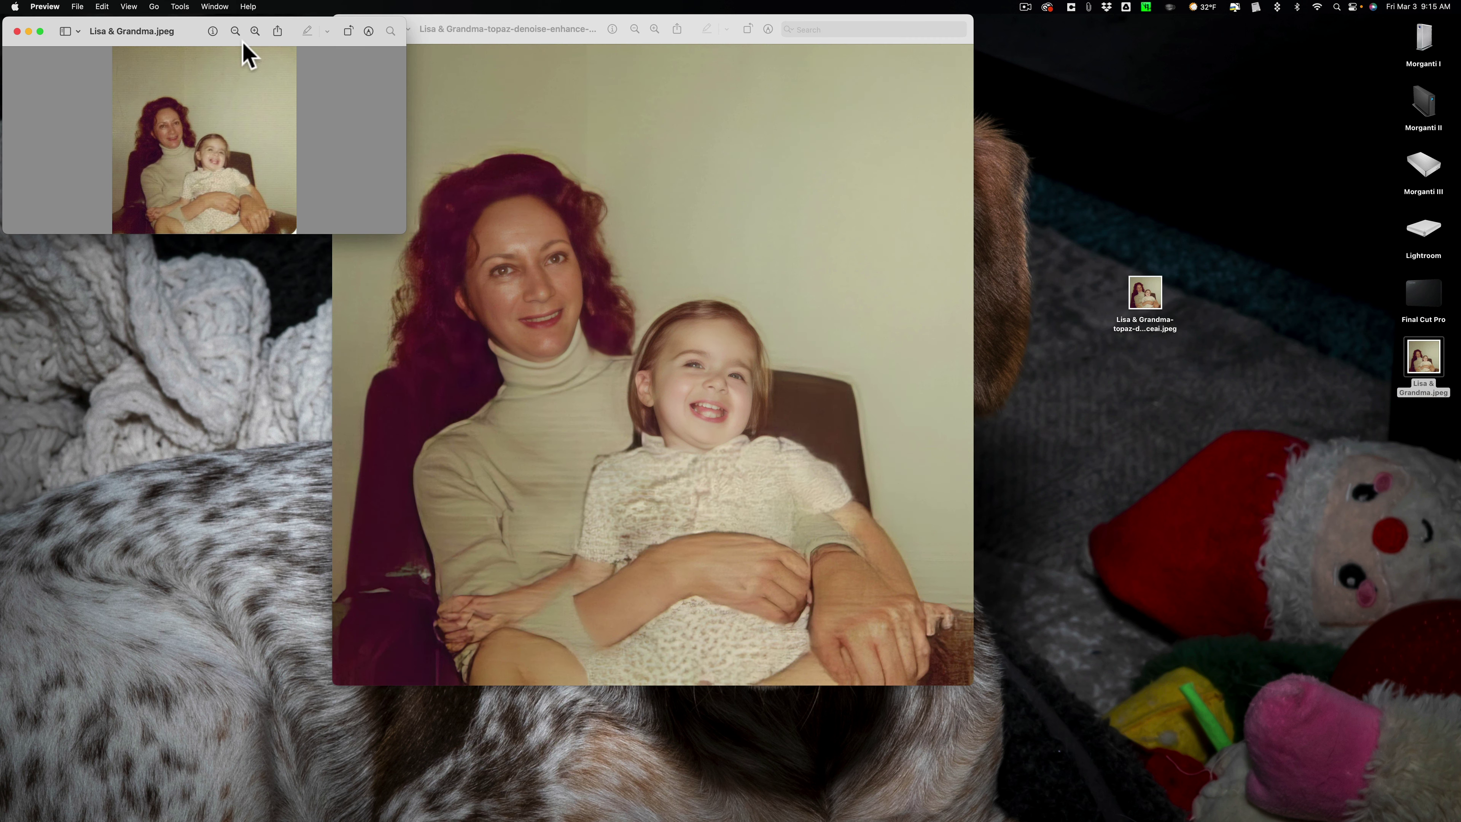
drag(202, 45, 1161, 259)
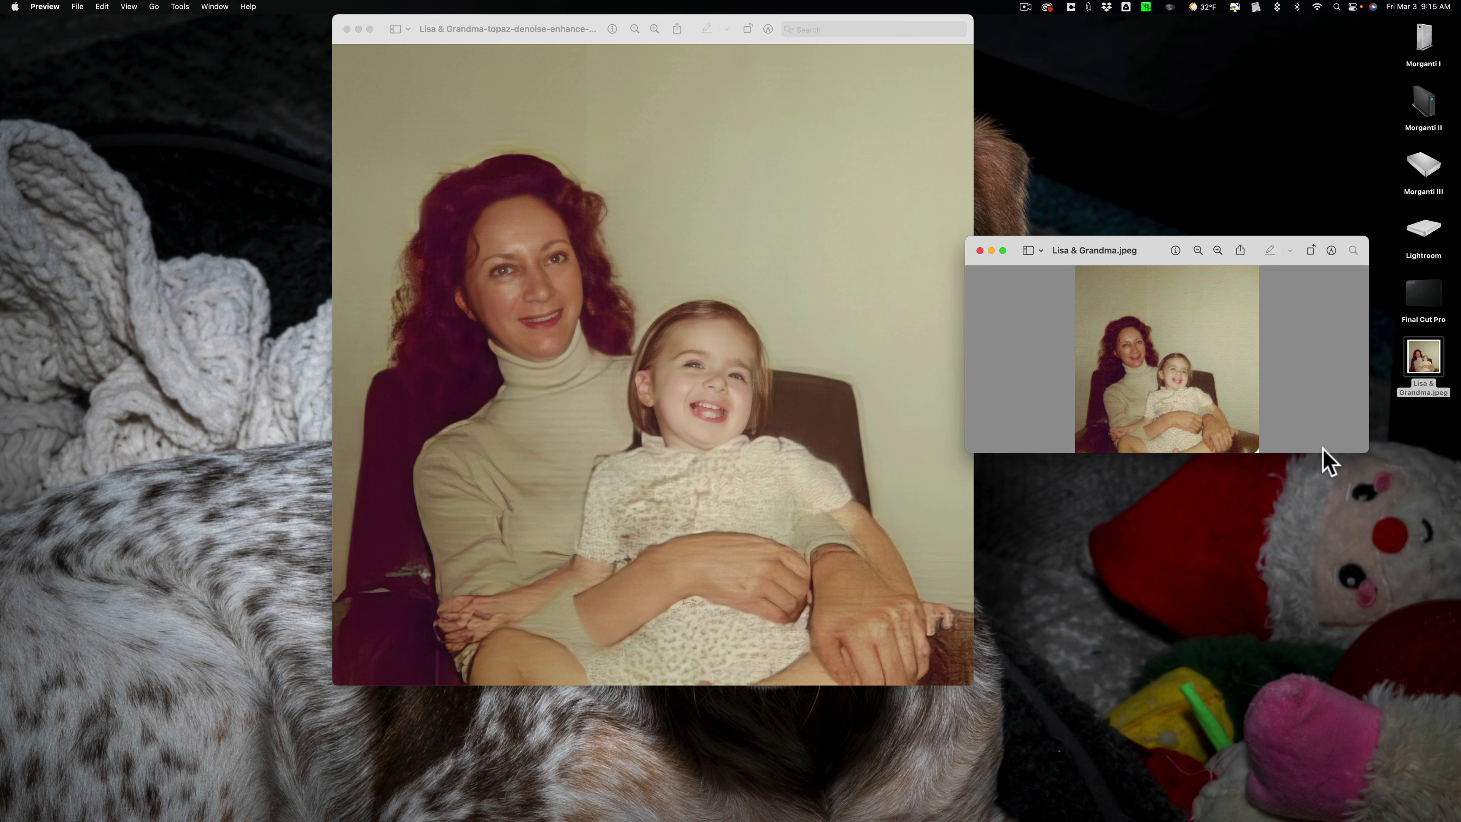
drag(596, 39, 303, 45)
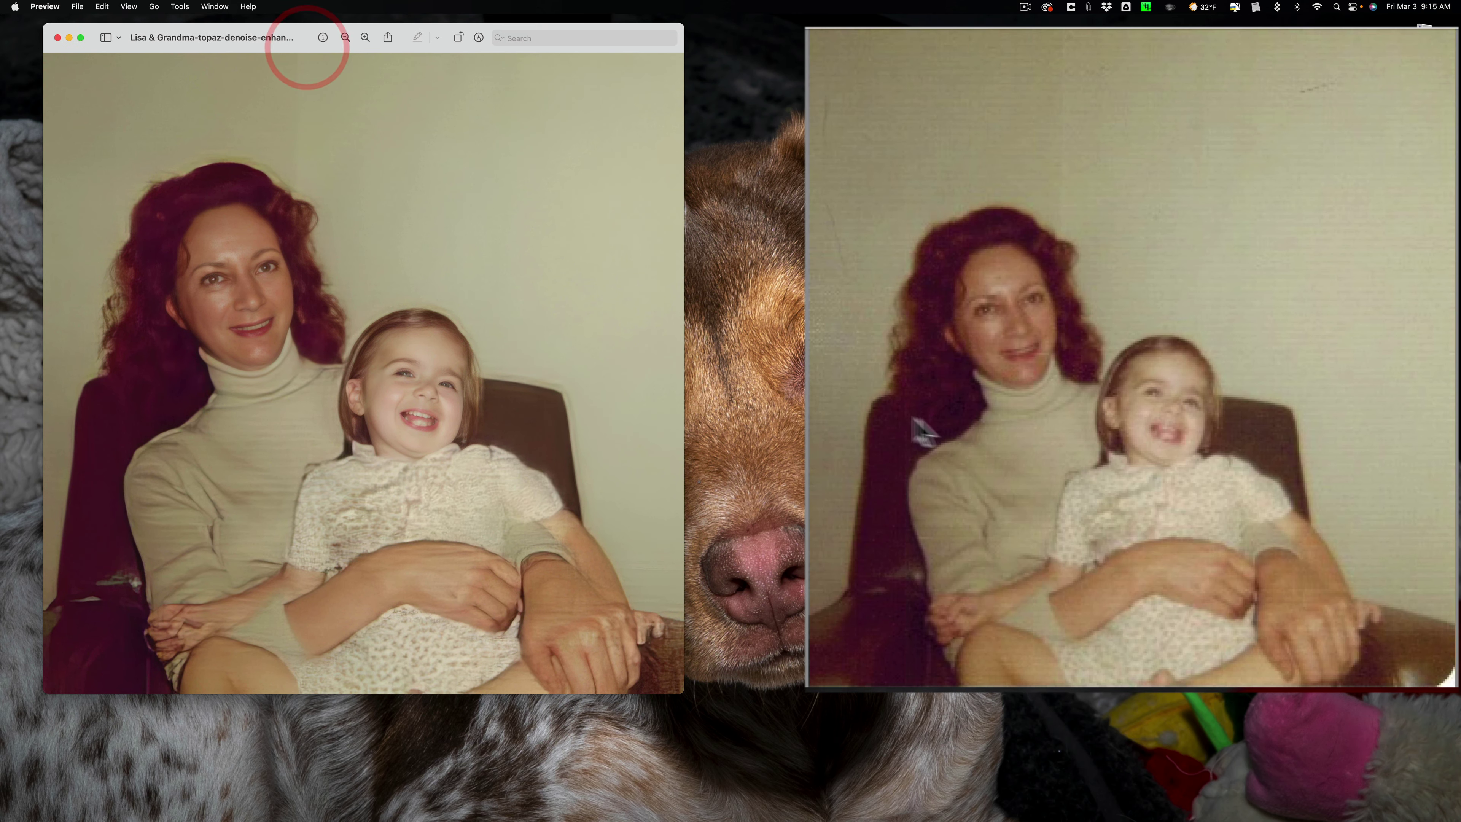